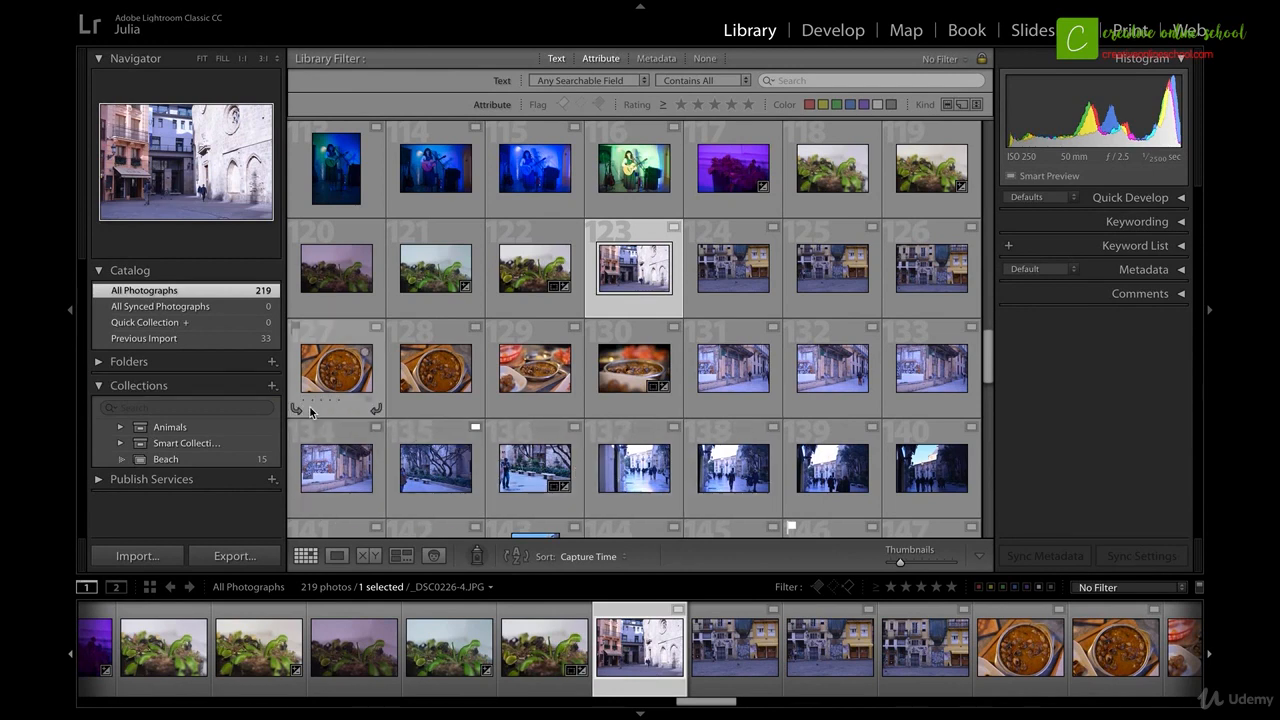
# Create a collection set named Valencia outside any other set
pyautogui.click(271, 386)
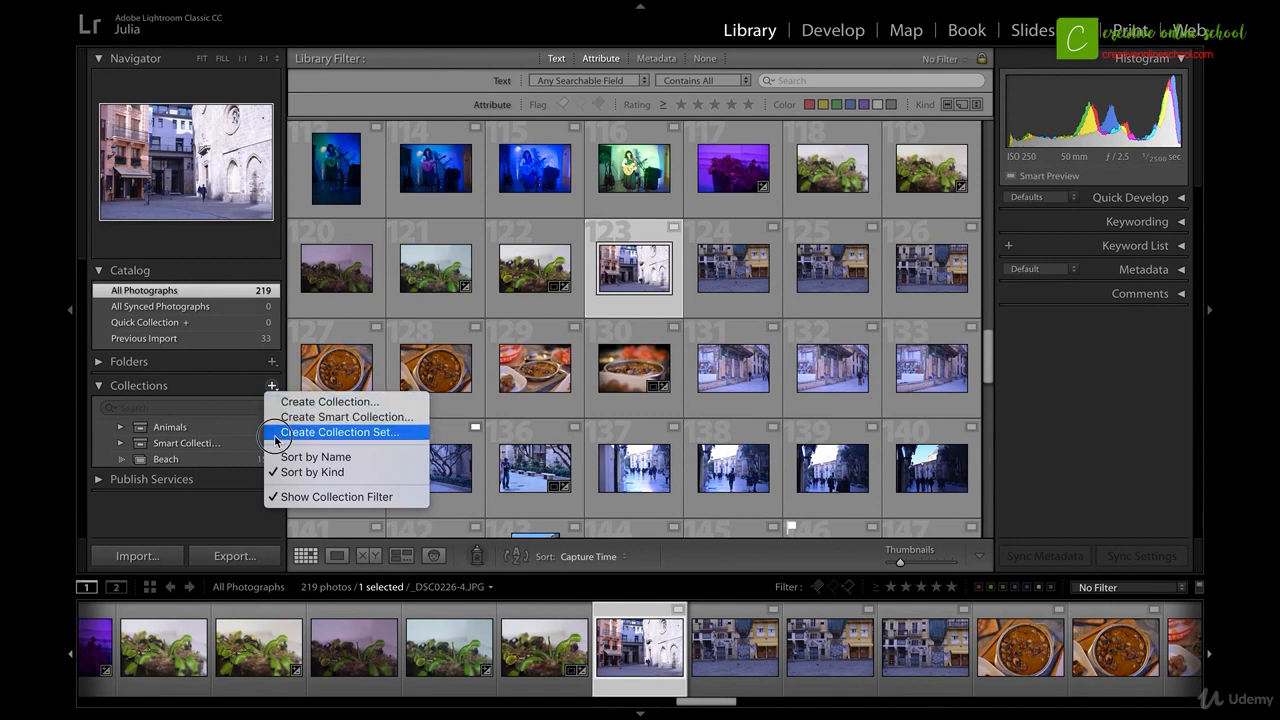
pyautogui.click(277, 433)
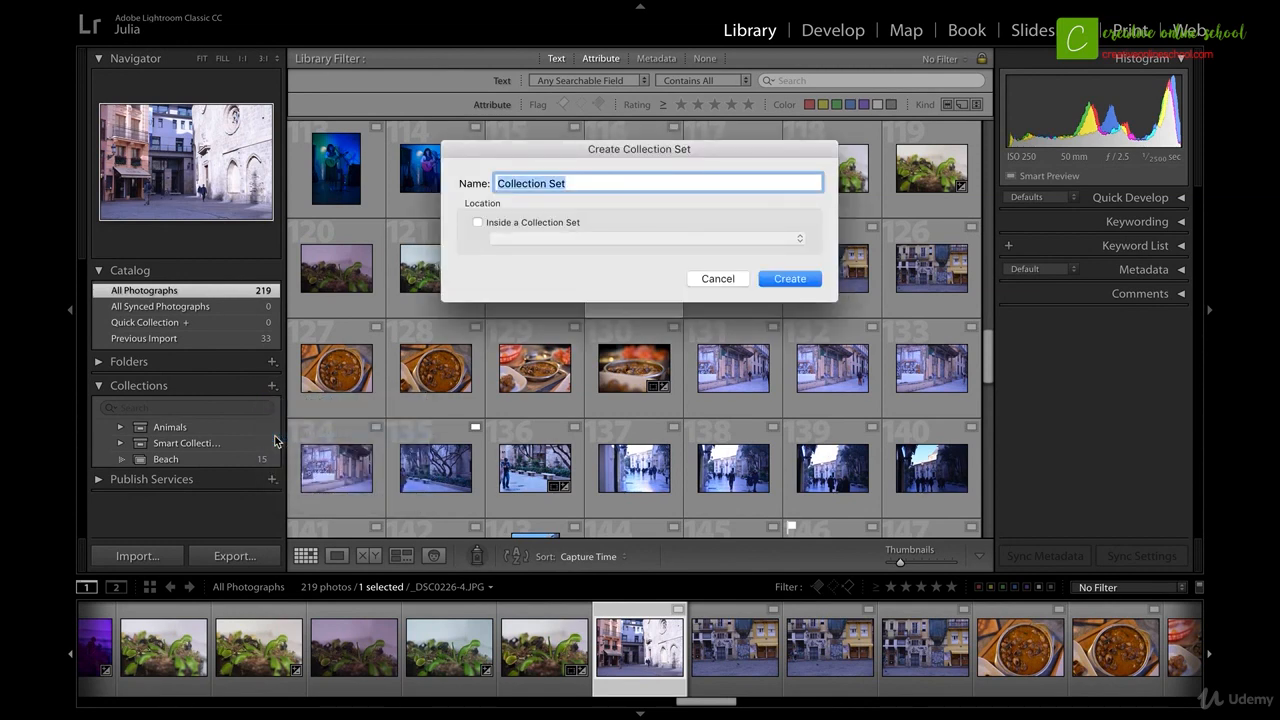
pyautogui.write('Valencia')
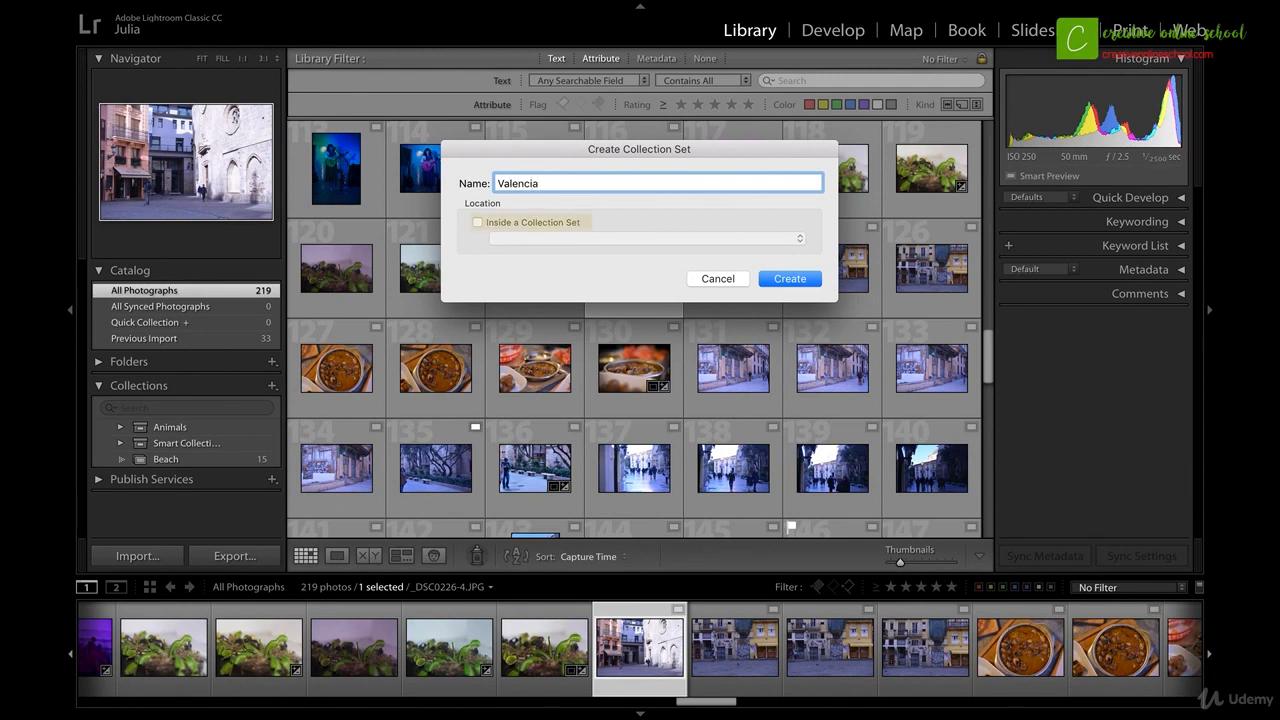
pyautogui.click(790, 278)
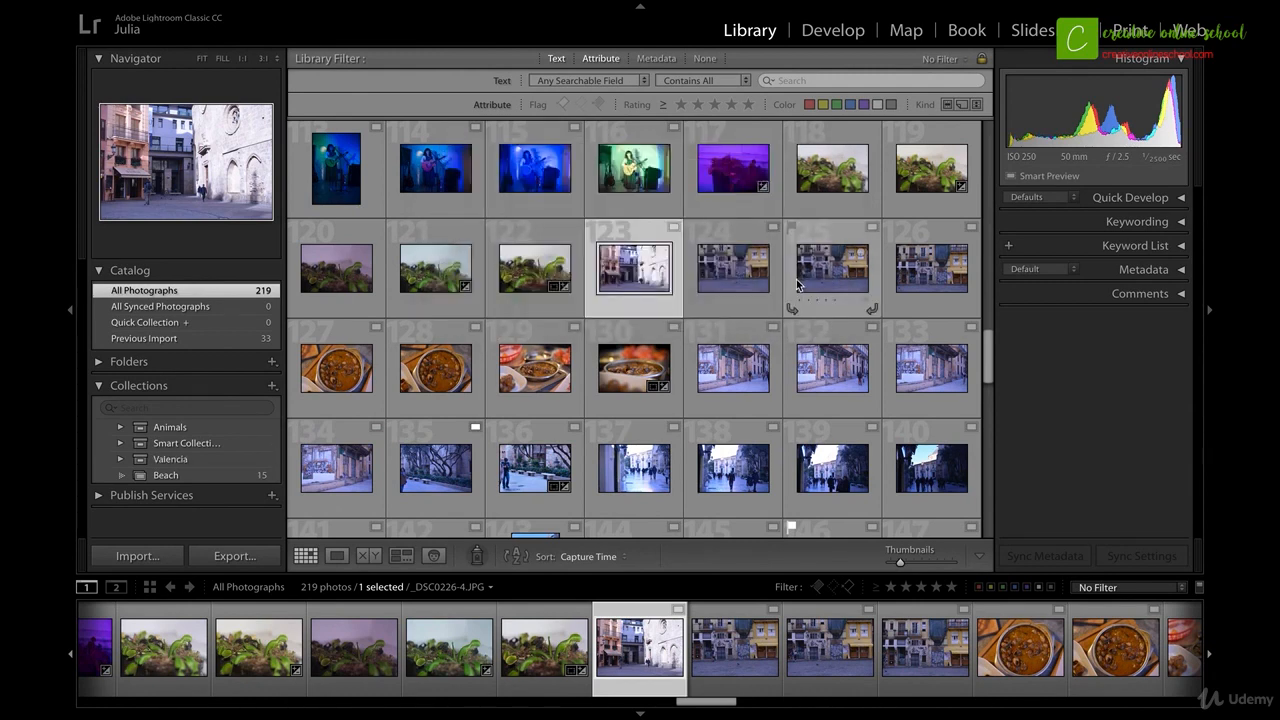
# Create a collection named Day 1 inside the Valencia set, including photos 123 through 185 of All Photographs
pyautogui.scroll(-1, 807, 412)
pyautogui.scroll(-5, 807, 420)
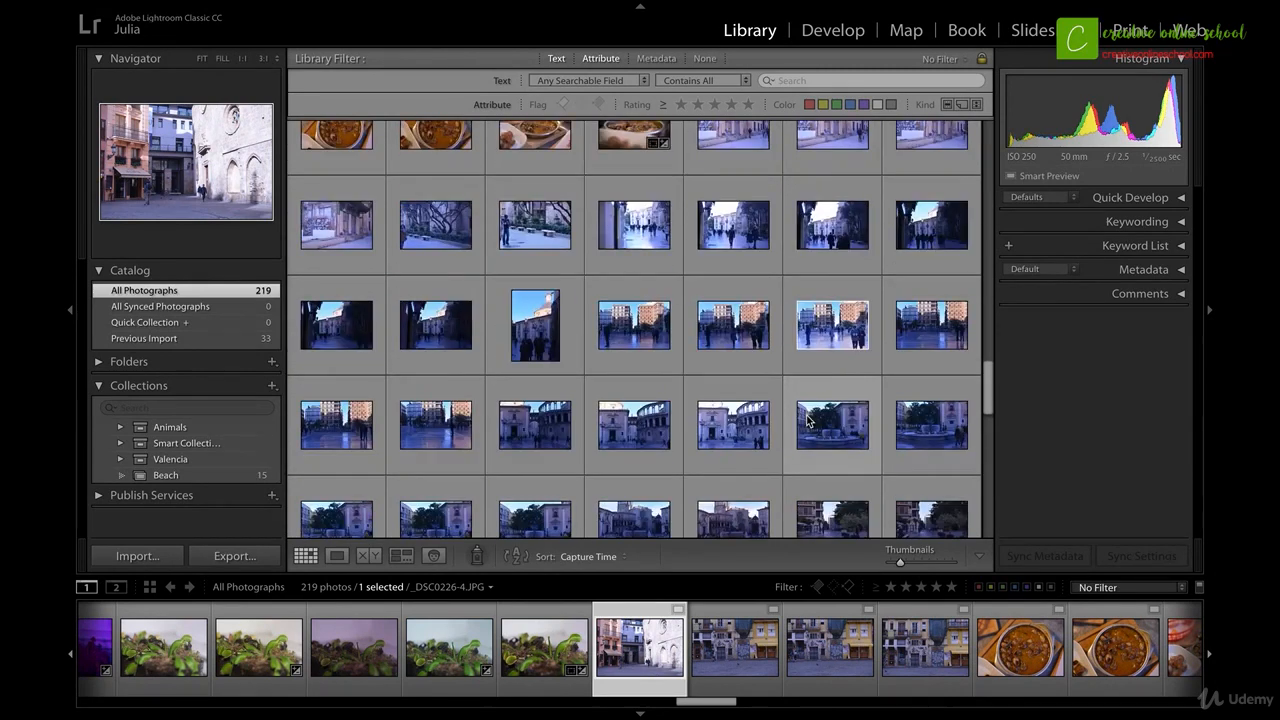
pyautogui.scroll(-4, 806, 414)
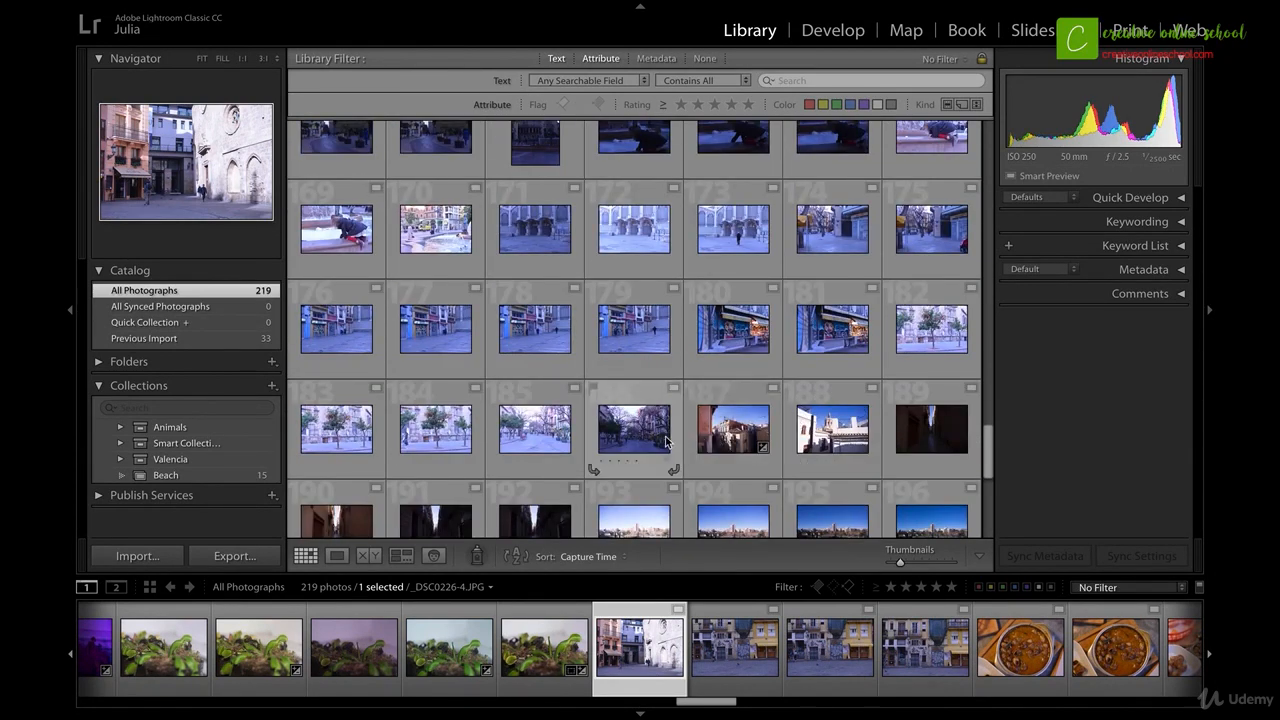
pyautogui.keyDown('shift'); pyautogui.click(525, 440); pyautogui.keyUp('shift')
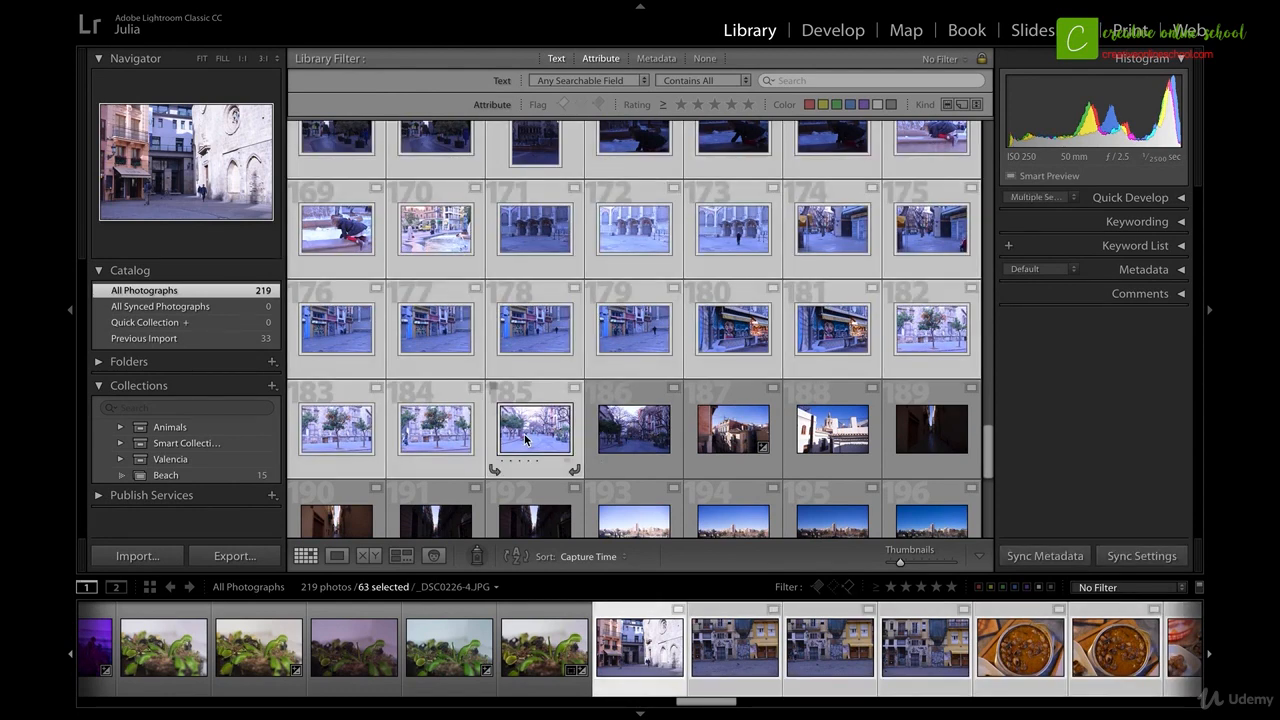
pyautogui.click(272, 386)
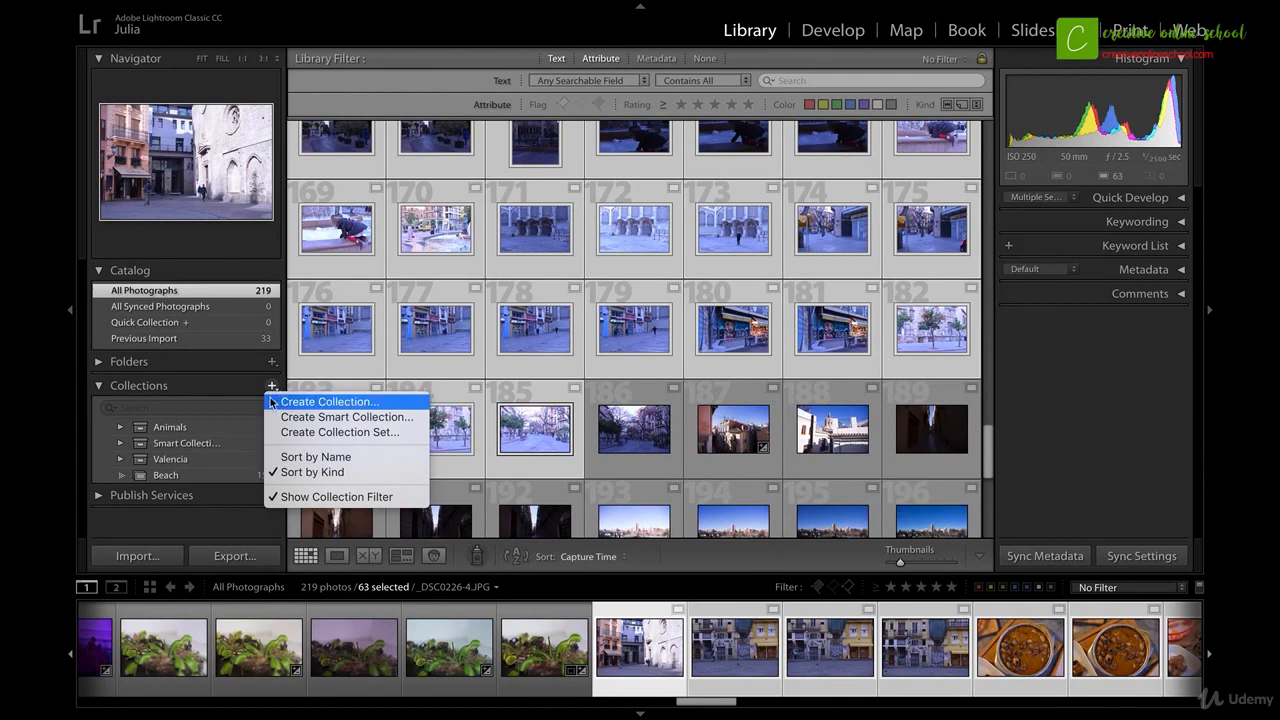
pyautogui.click(271, 402)
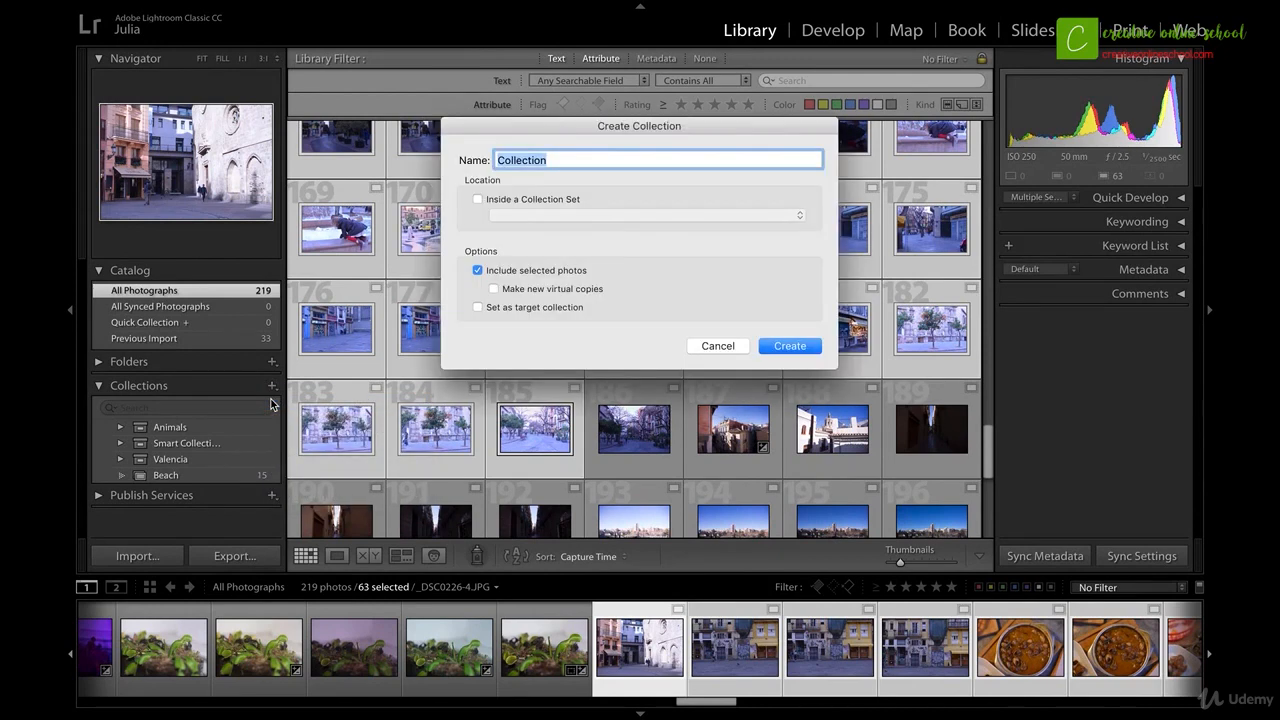
pyautogui.press('BackSpace')
pyautogui.write('Day 1')
pyautogui.click(477, 199)
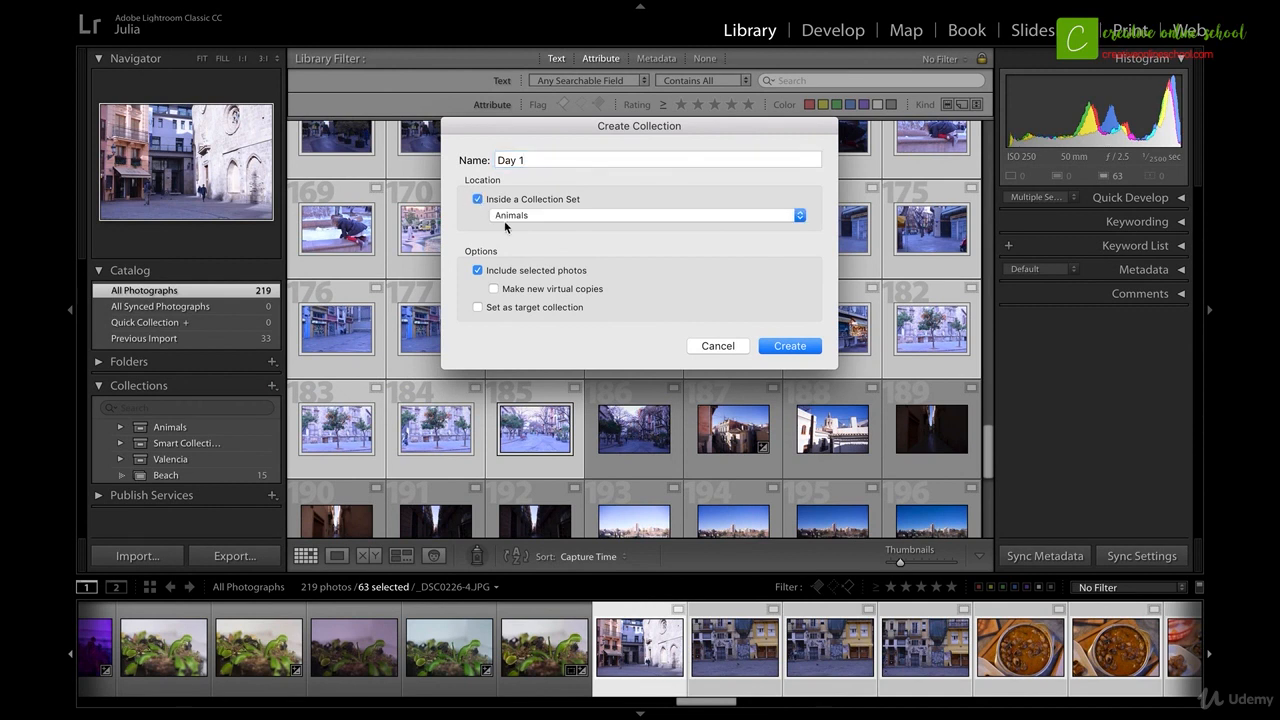
pyautogui.click(515, 217)
pyautogui.click(543, 241)
pyautogui.click(789, 346)
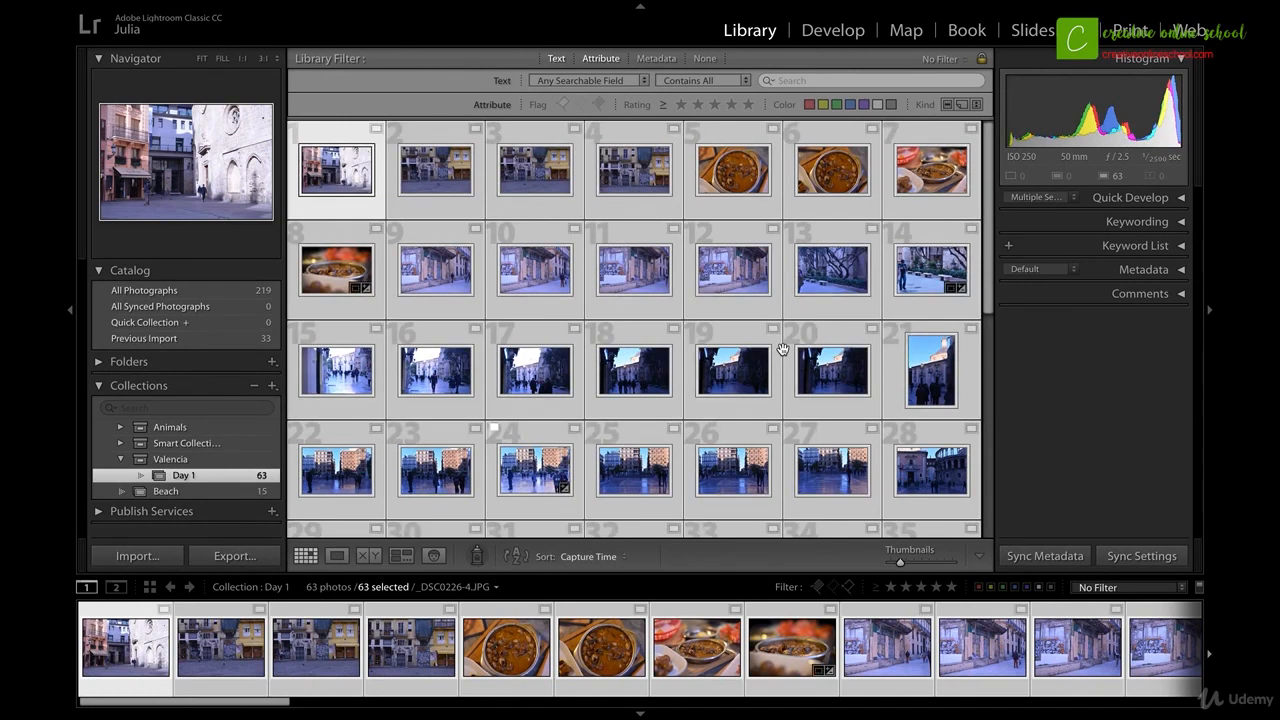
# Add photos 186 through 219 of All Photographs to the Quick Collection
pyautogui.hotkey('ctrl', 'z')
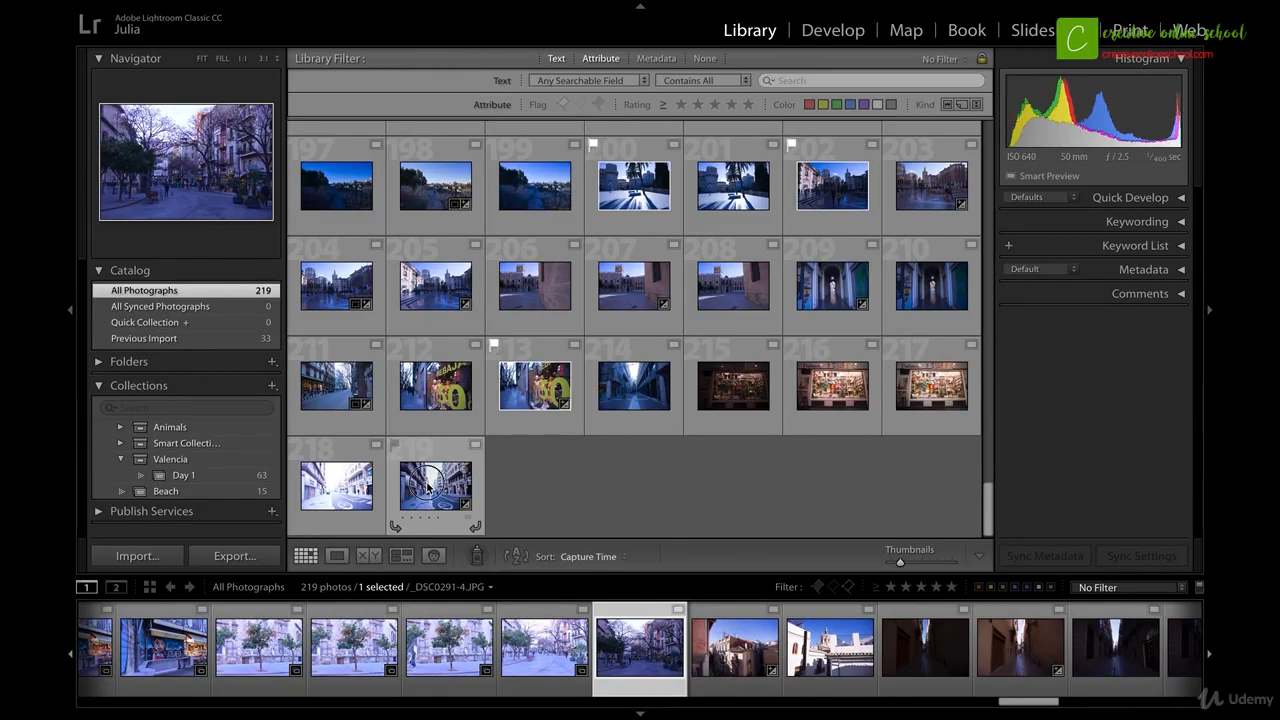
pyautogui.keyDown('shift'); pyautogui.click(428, 487); pyautogui.keyUp('shift')
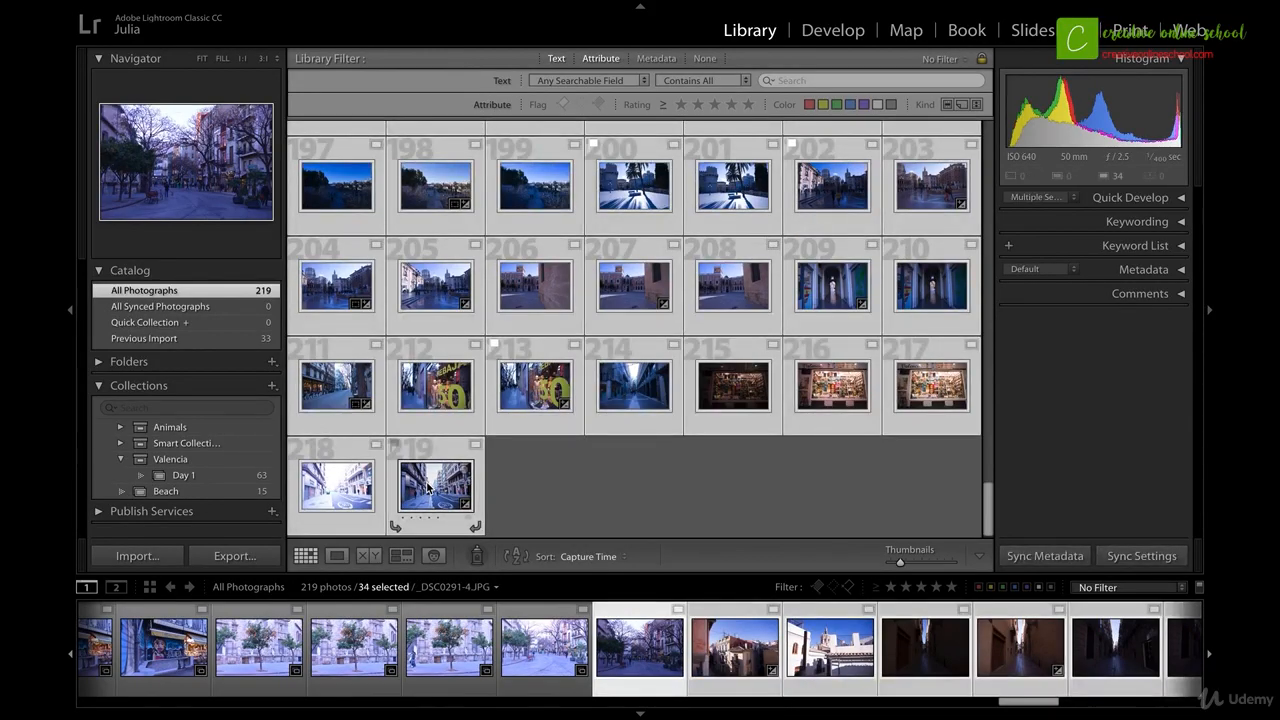
pyautogui.press('b')
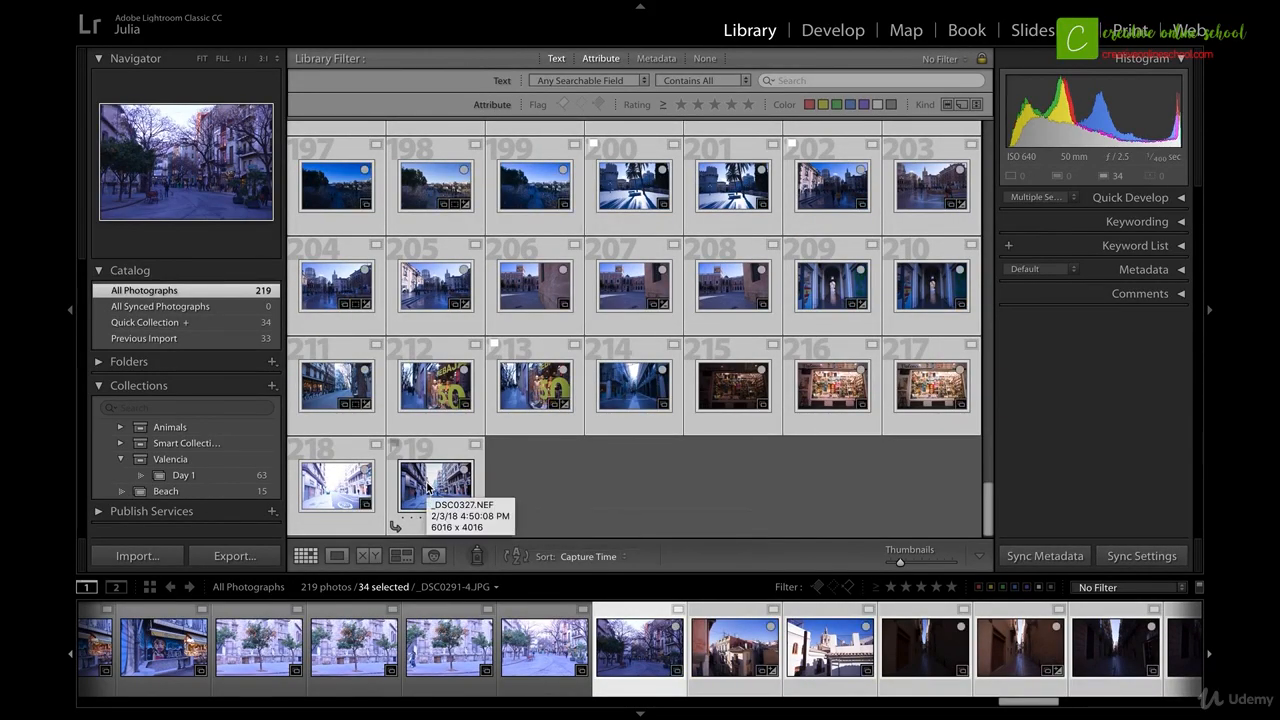
# Save the Quick Collection as Day 2, clearing it after saving, and move Day 2 into the Valencia set
pyautogui.click(217, 323)
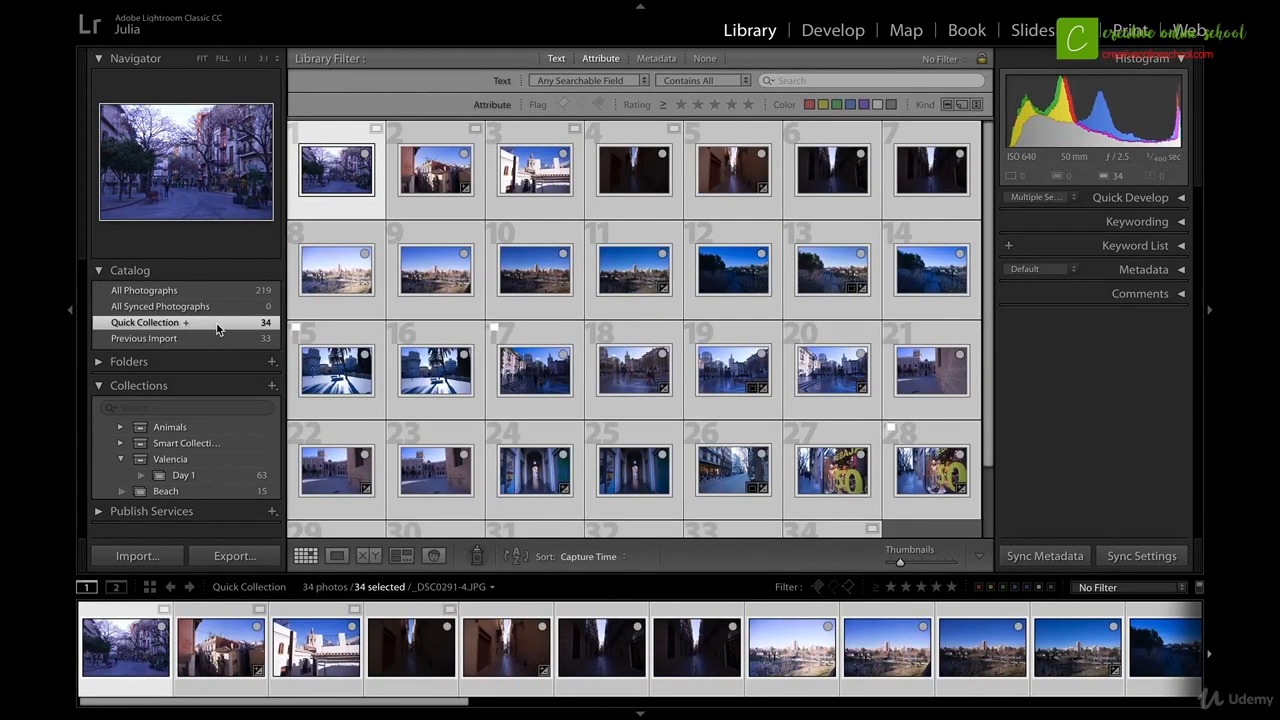
pyautogui.rightClick(217, 326)
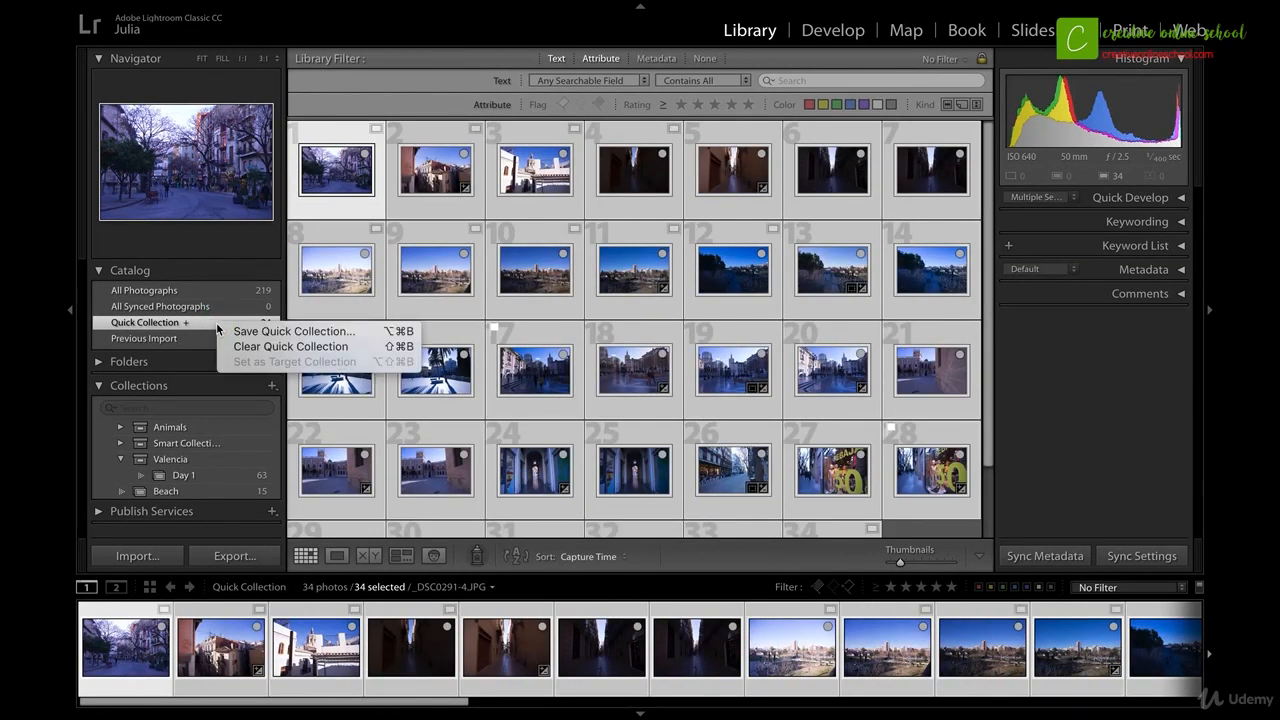
pyautogui.click(290, 331)
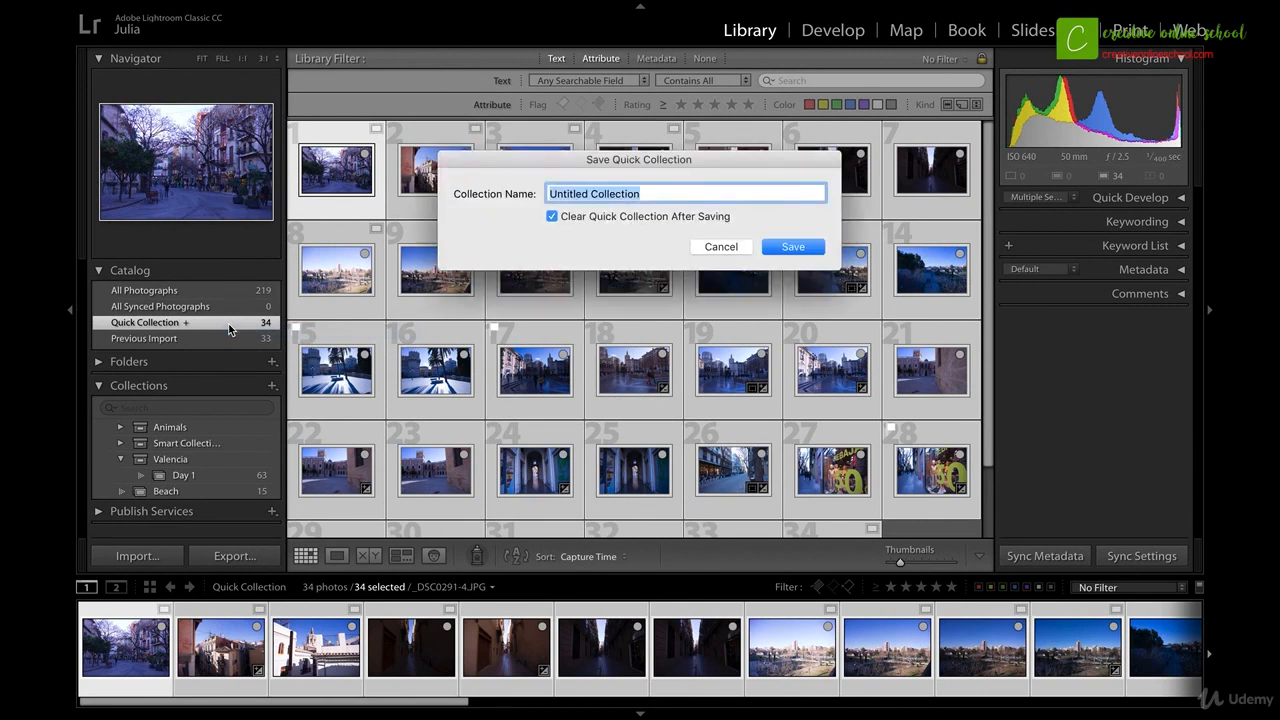
pyautogui.write('Day 2')
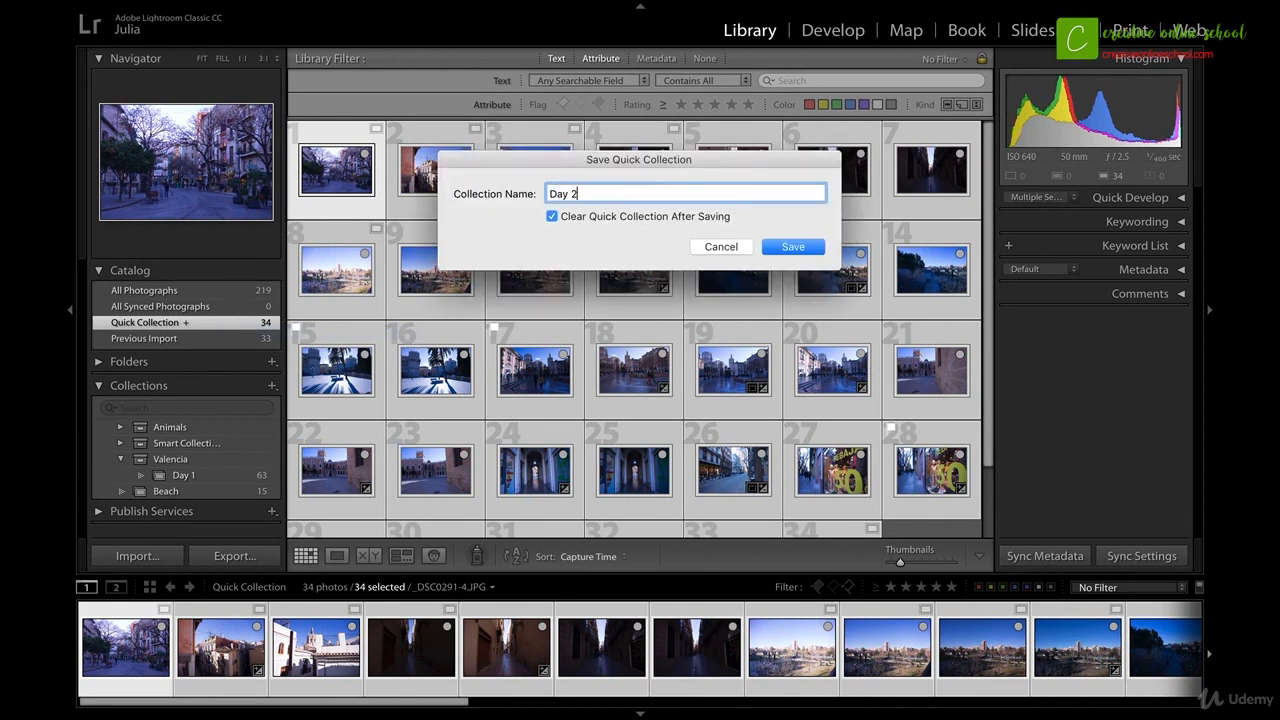
pyautogui.click(806, 250)
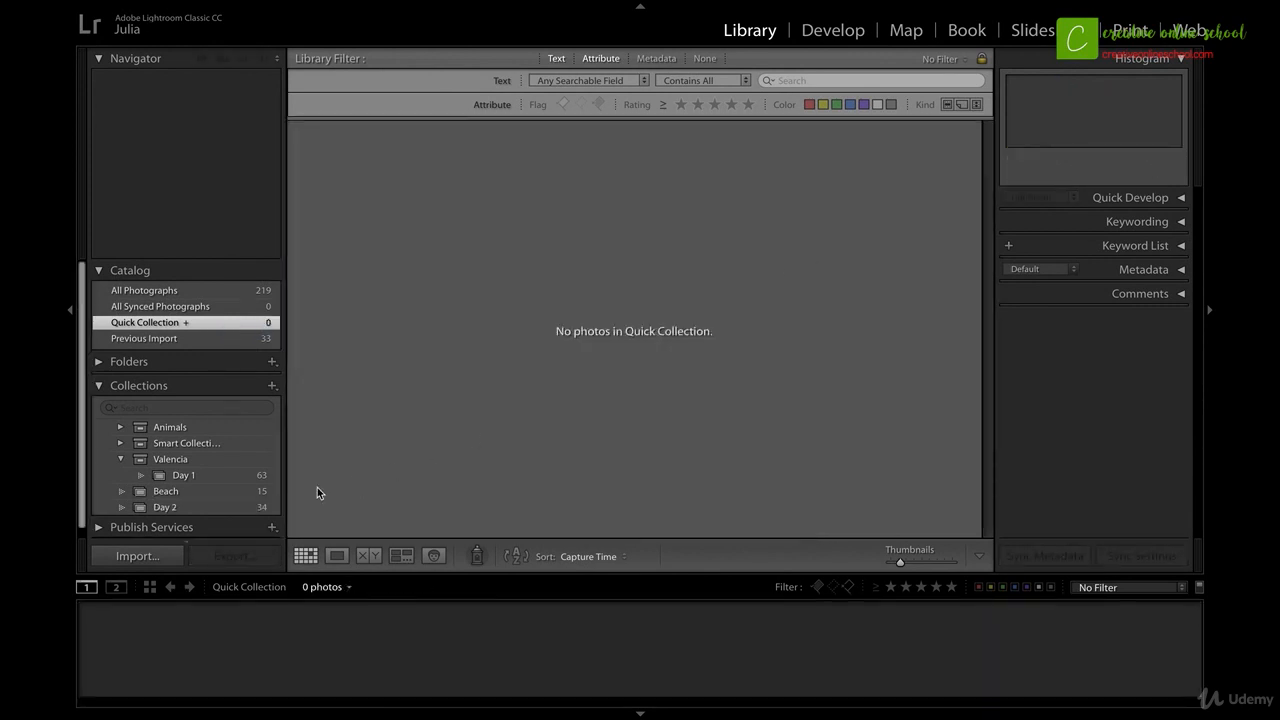
pyautogui.click(170, 507)
pyautogui.moveTo(137, 509); pyautogui.dragTo(168, 459)
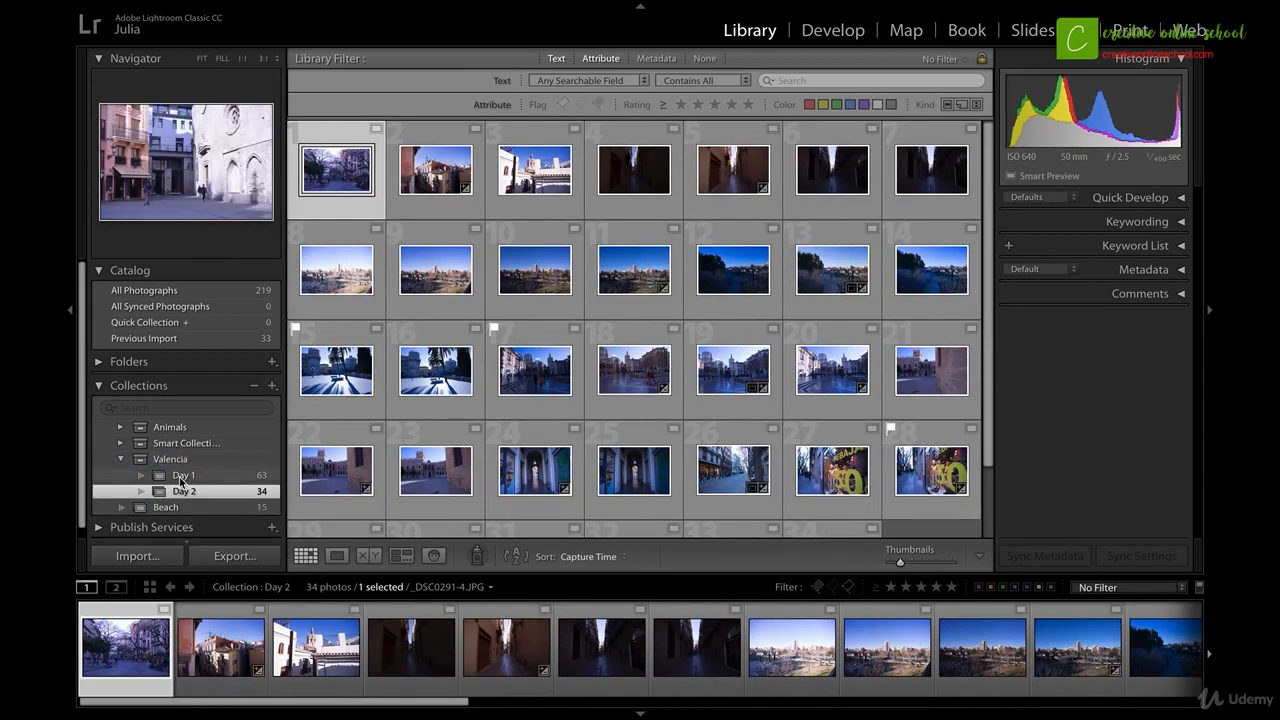
# View the photos in Day 1 and in the whole Valencia set, and collapse the set
pyautogui.click(181, 476)
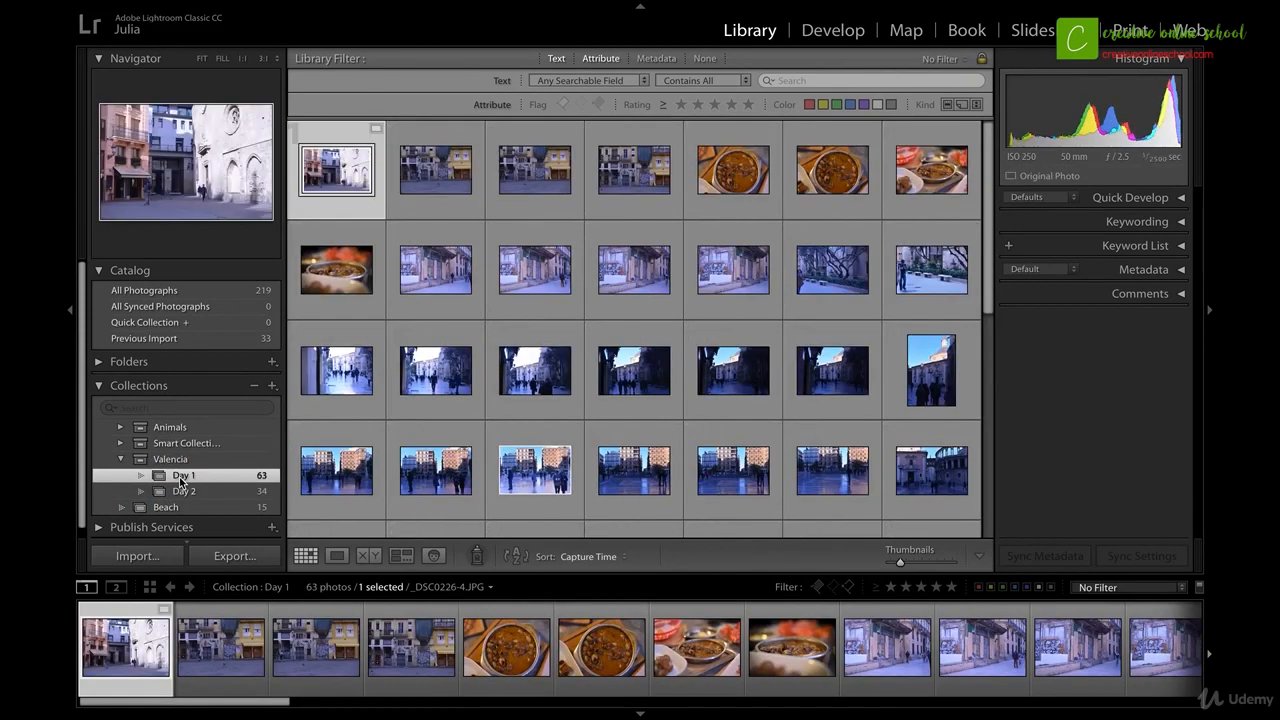
pyautogui.click(172, 459)
pyautogui.scroll(-2, 676, 470)
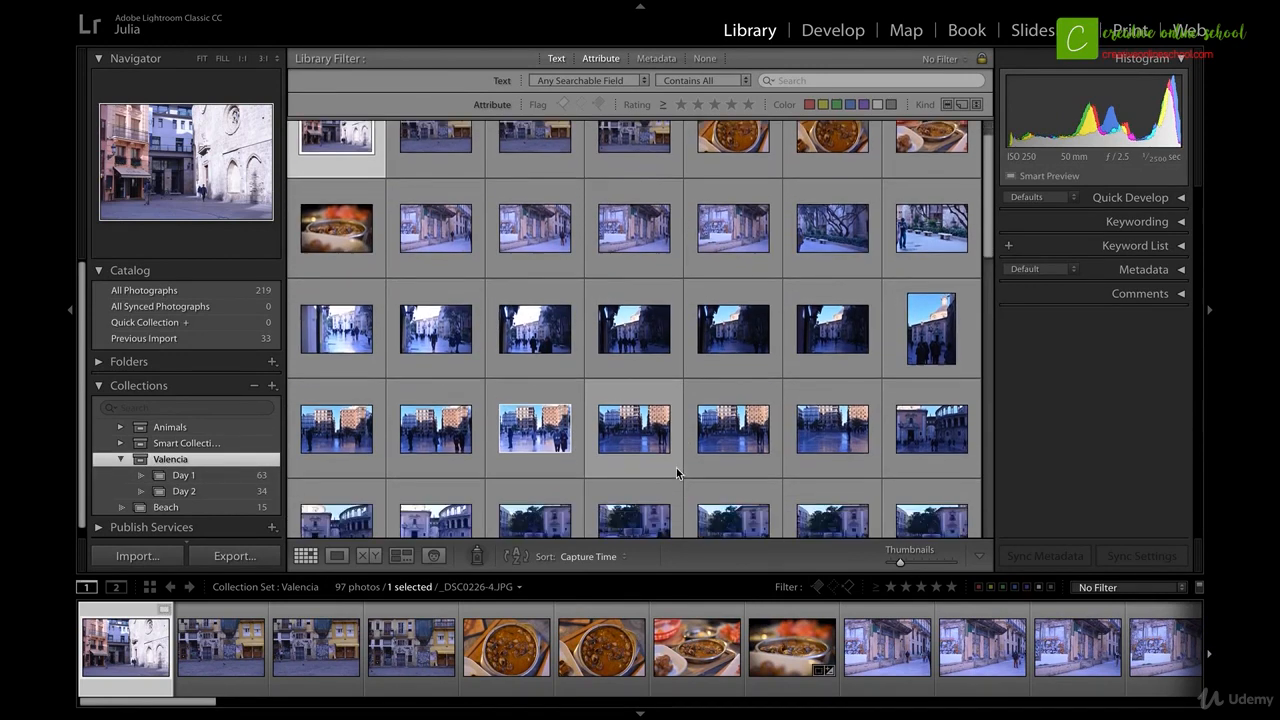
pyautogui.scroll(-10, 676, 467)
pyautogui.click(121, 459)
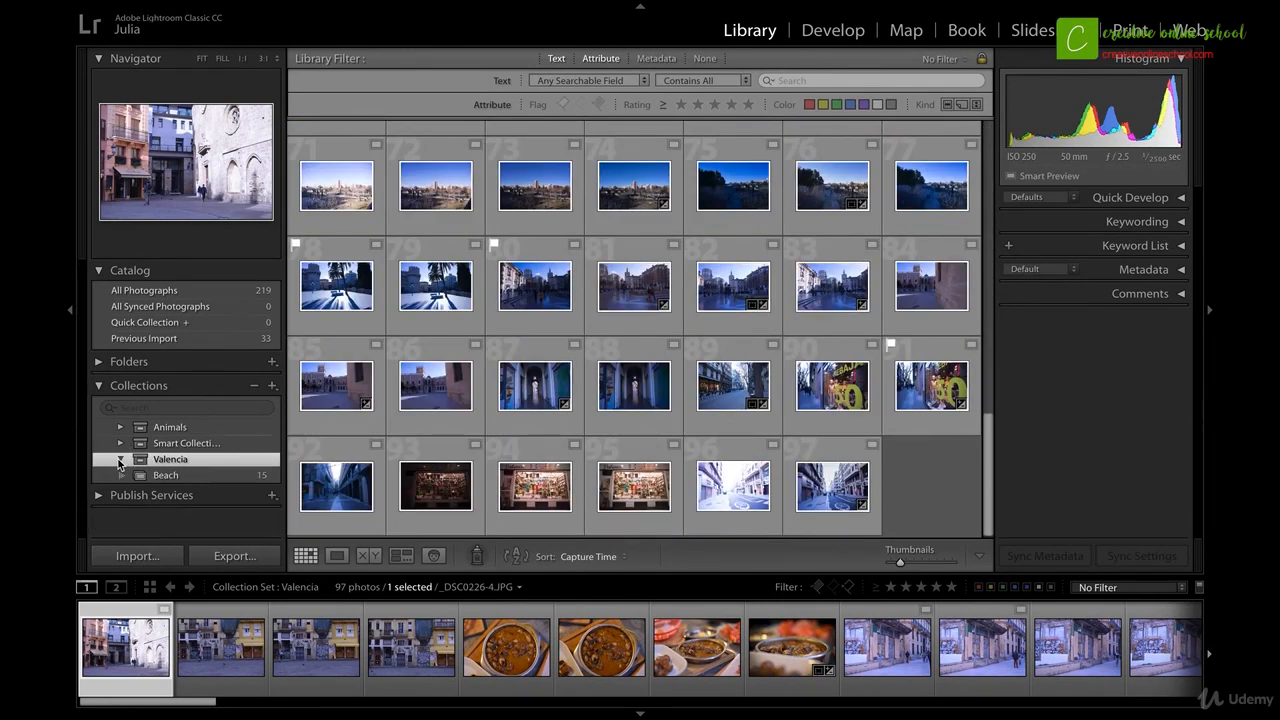
# Expand the Smart Collections set and show the photos in the Without Keywords smart collection
pyautogui.click(272, 385)
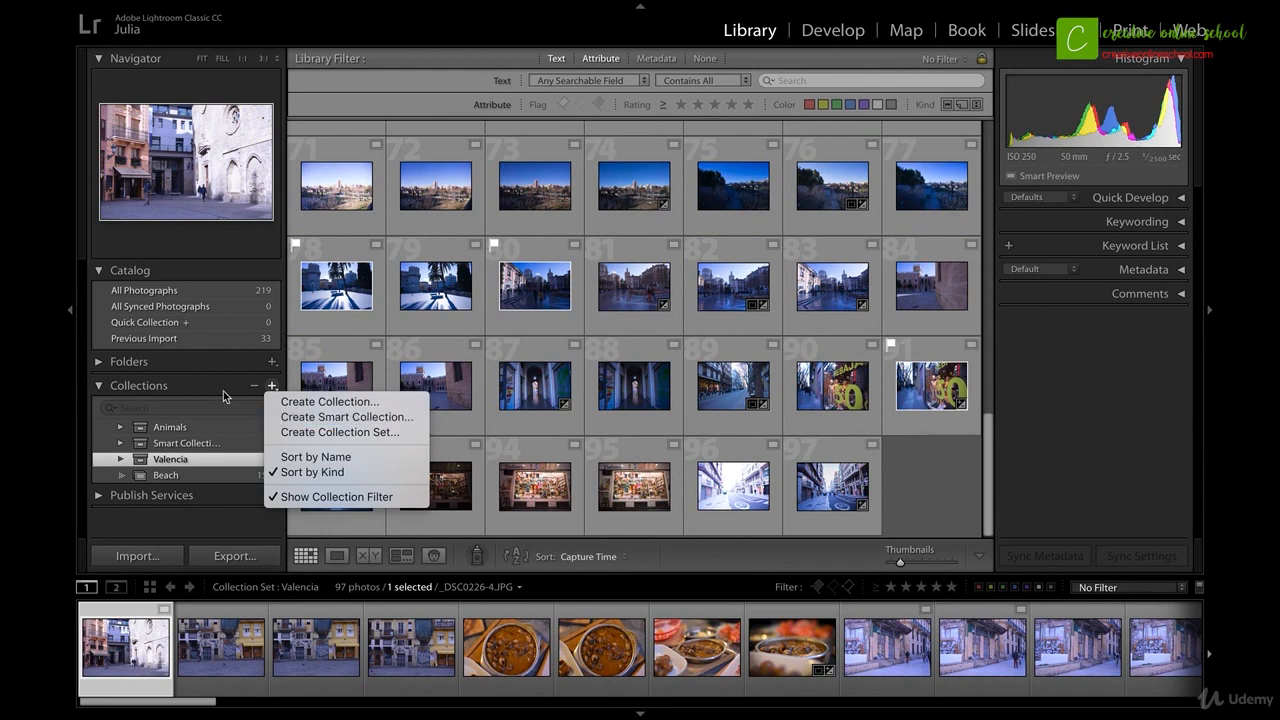
pyautogui.click(223, 391)
pyautogui.click(121, 443)
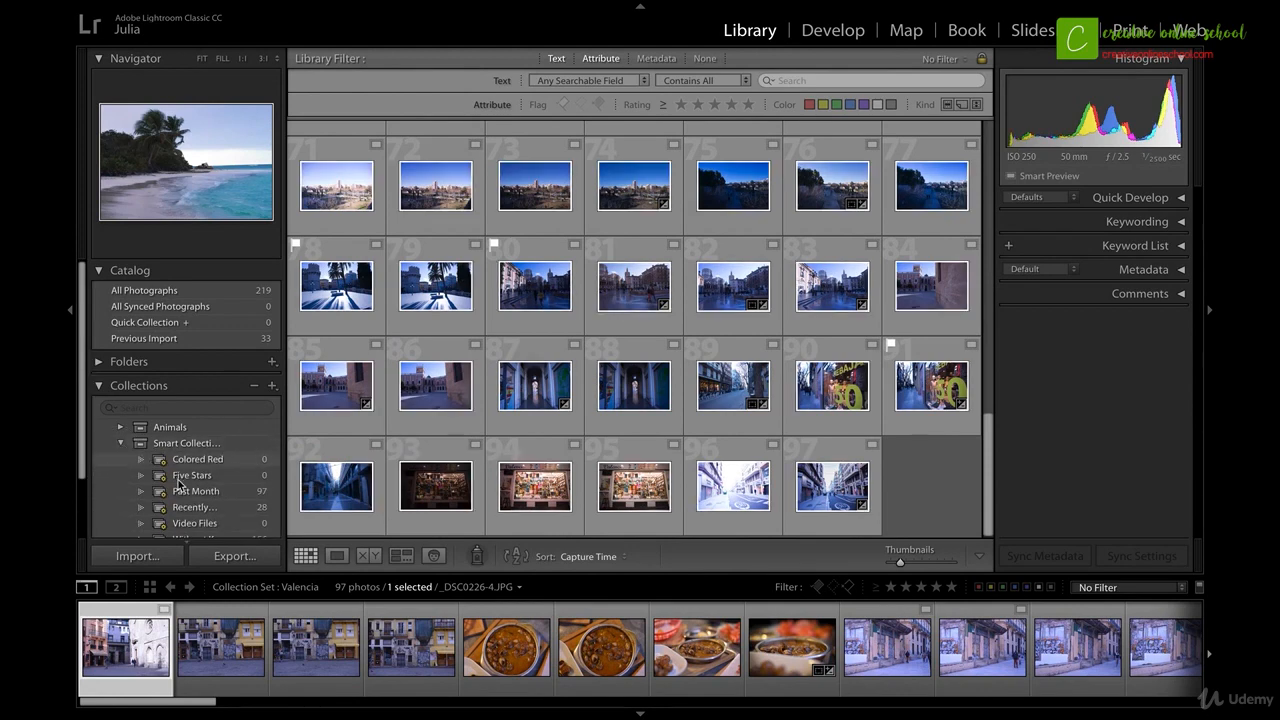
pyautogui.click(244, 508)
pyautogui.scroll(-2, 246, 514)
pyautogui.click(225, 483)
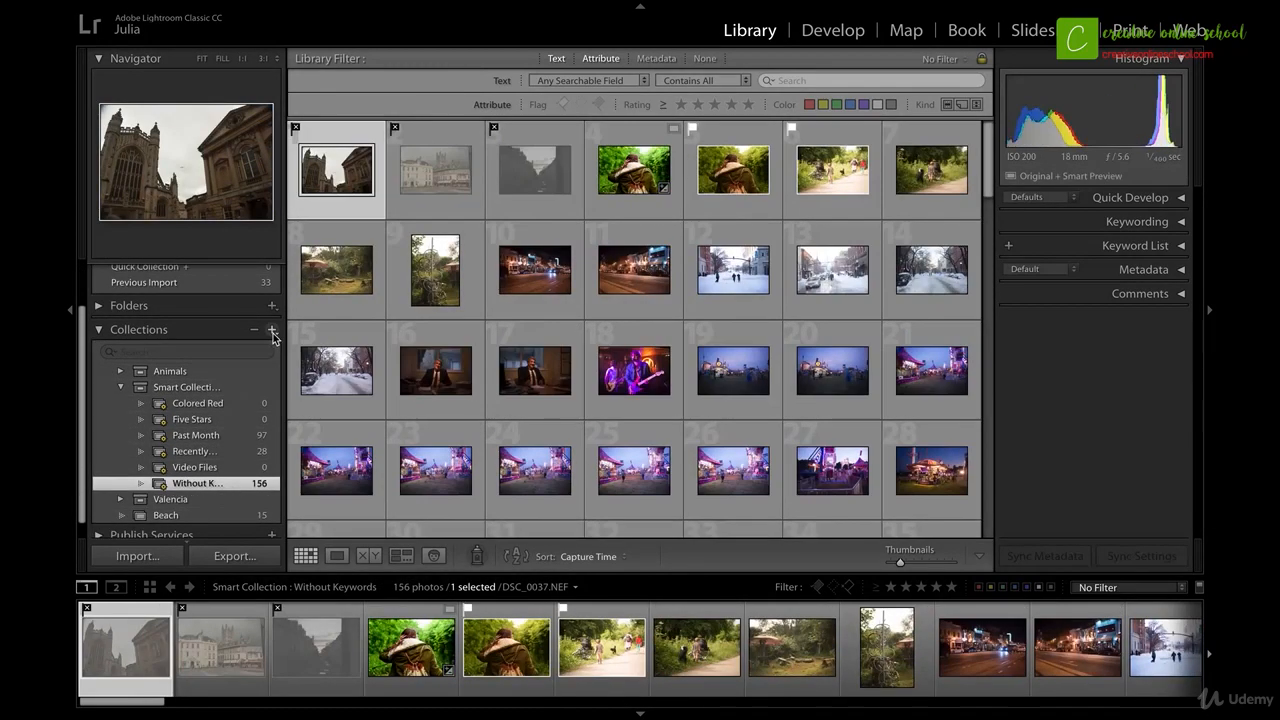
# Examine the rule criteria offered for a new smart collection, including Camera Info and Other Metadata, without creating it
pyautogui.click(272, 331)
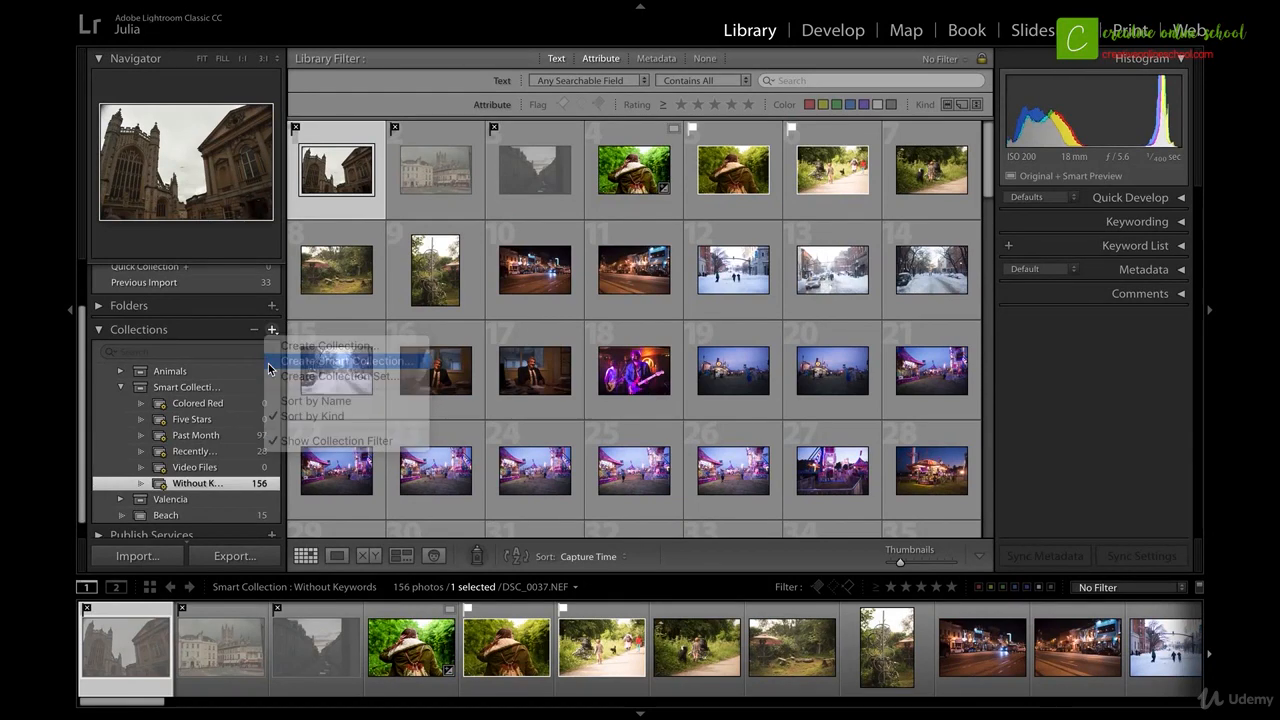
pyautogui.click(268, 365)
pyautogui.click(455, 237)
pyautogui.moveTo(466, 326)
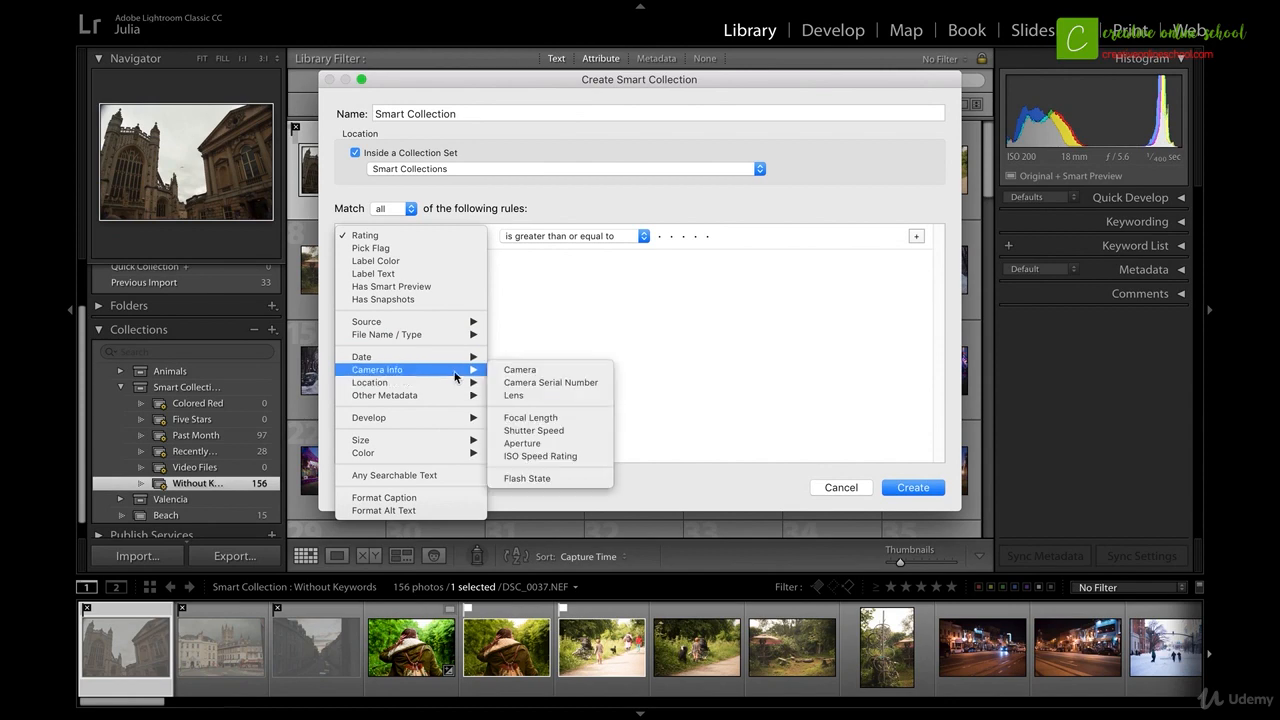
pyautogui.moveTo(451, 398)
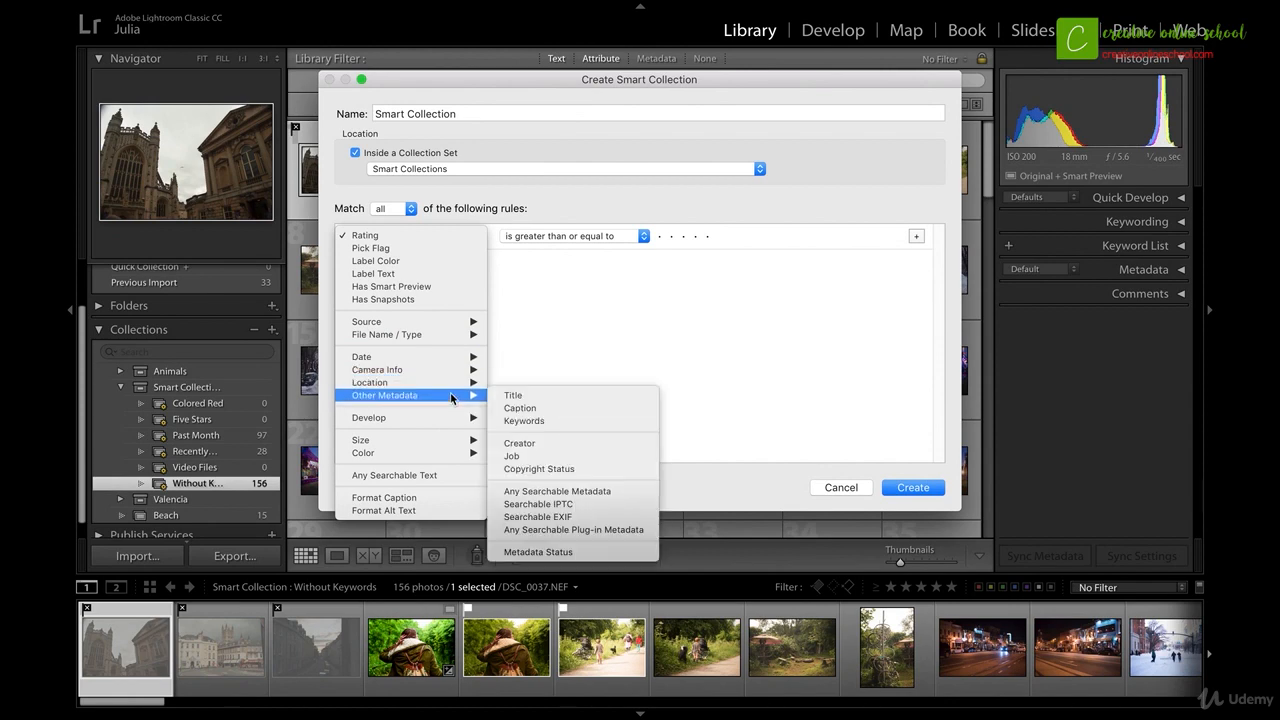
pyautogui.click(826, 491)
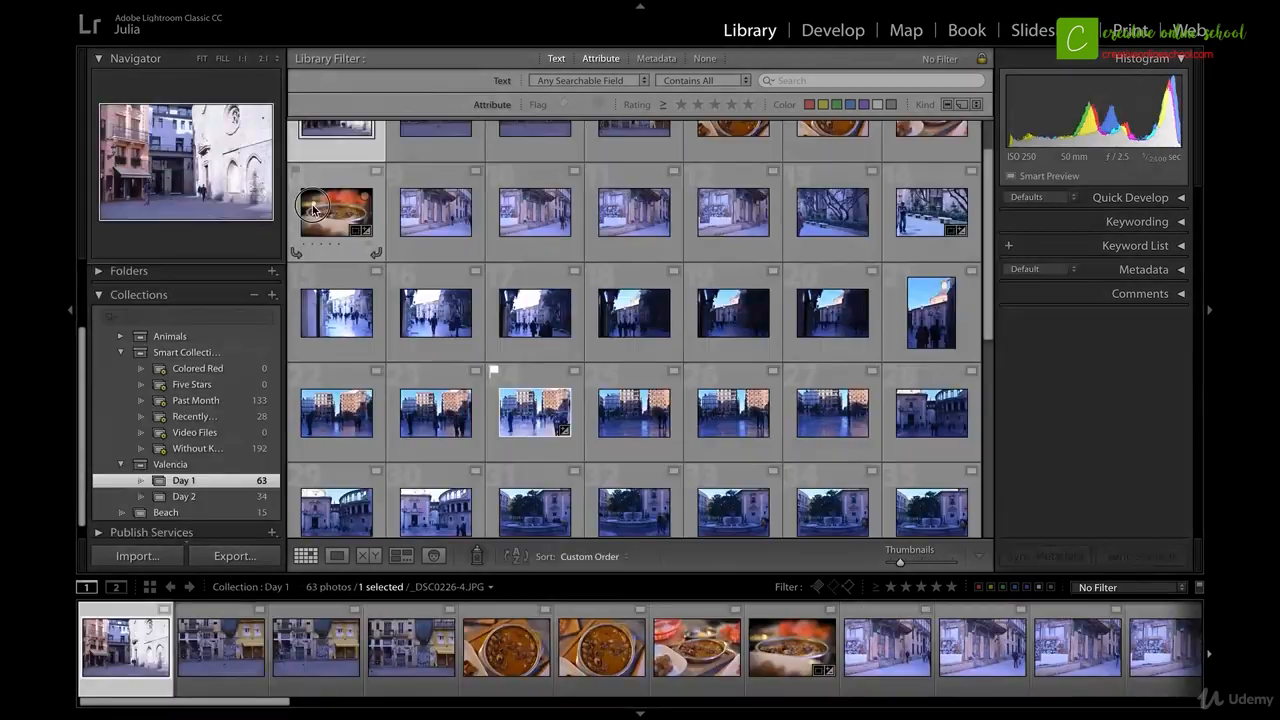
# Move the stew photo at position 8 of the Day 1 collection to position 26
pyautogui.moveTo(336, 212); pyautogui.dragTo(775, 452)
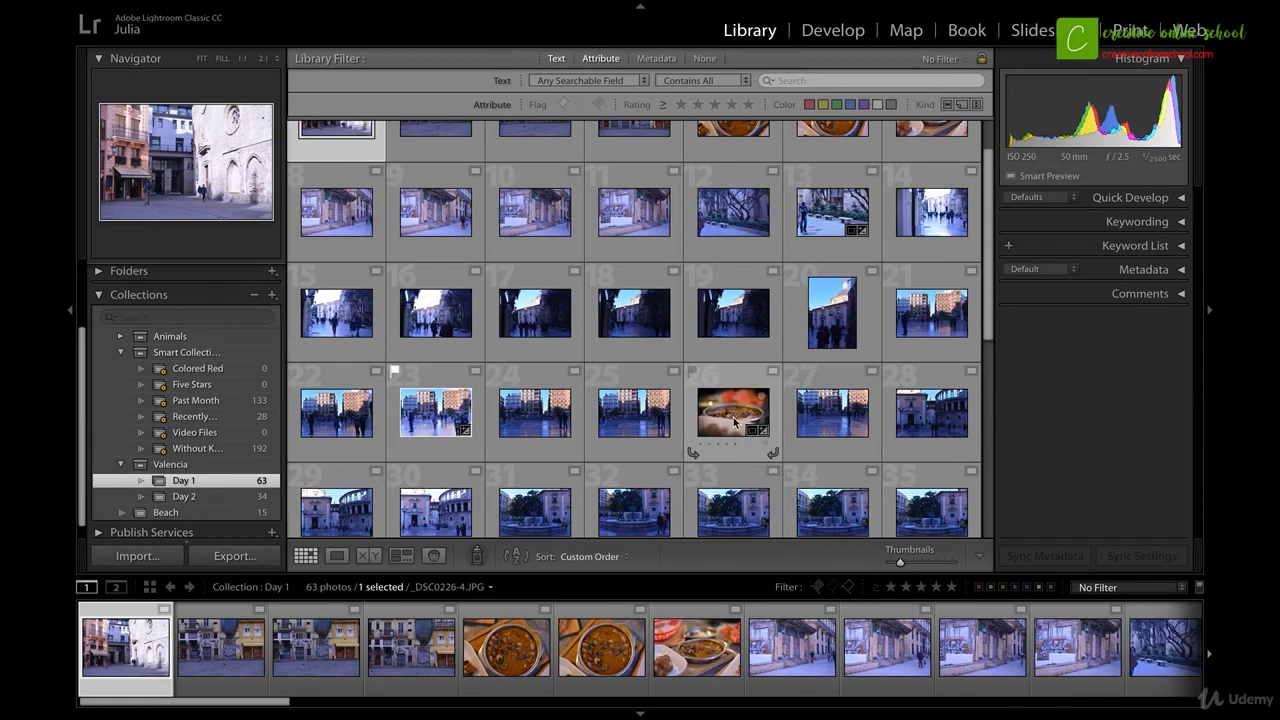
pyautogui.moveTo(712, 396); pyautogui.dragTo(308, 220)
# Keep the collections sorted by kind and filter the collections list by "valencia"
pyautogui.click(271, 377)
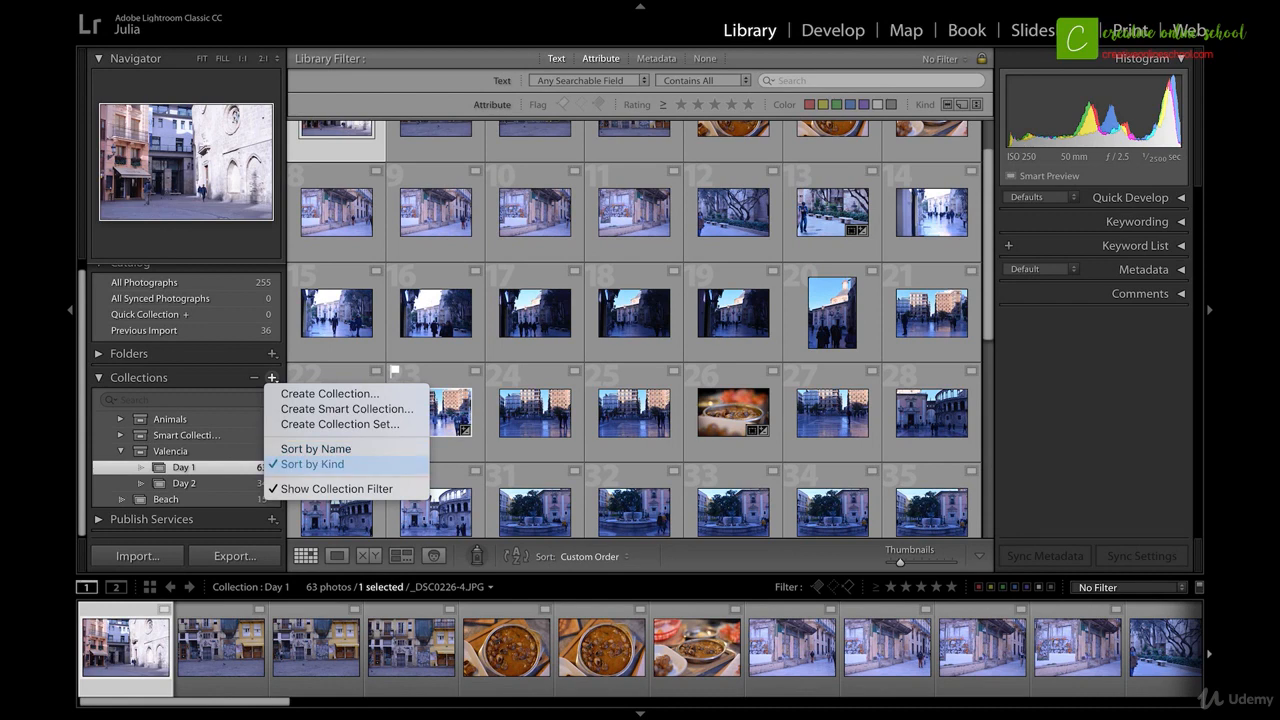
pyautogui.click(387, 462)
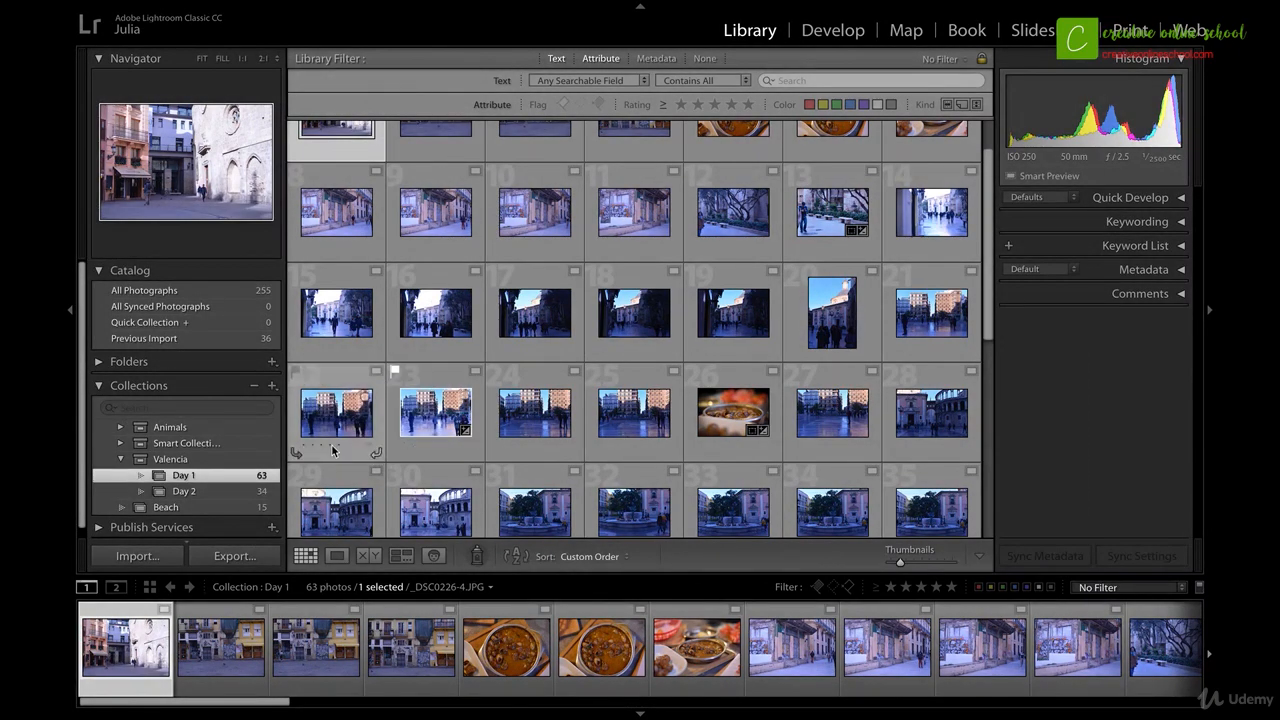
pyautogui.moveTo(220, 432)
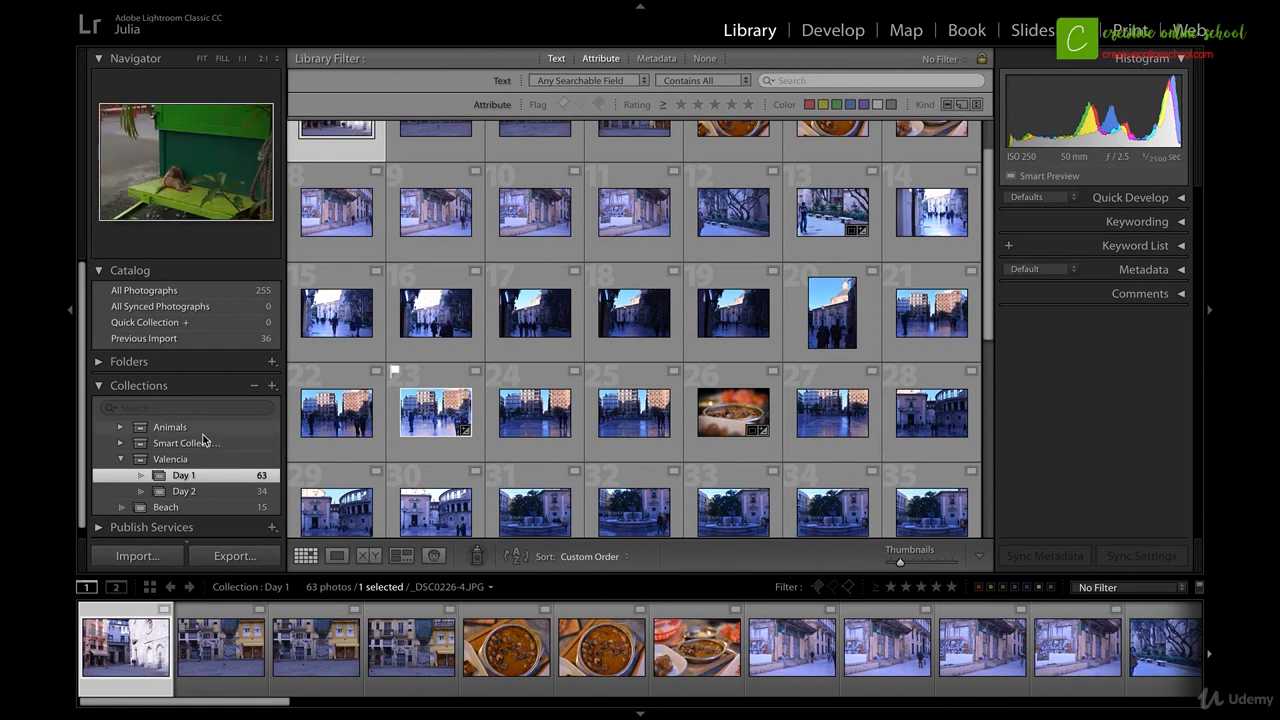
pyautogui.click(255, 408)
pyautogui.write('valencia')
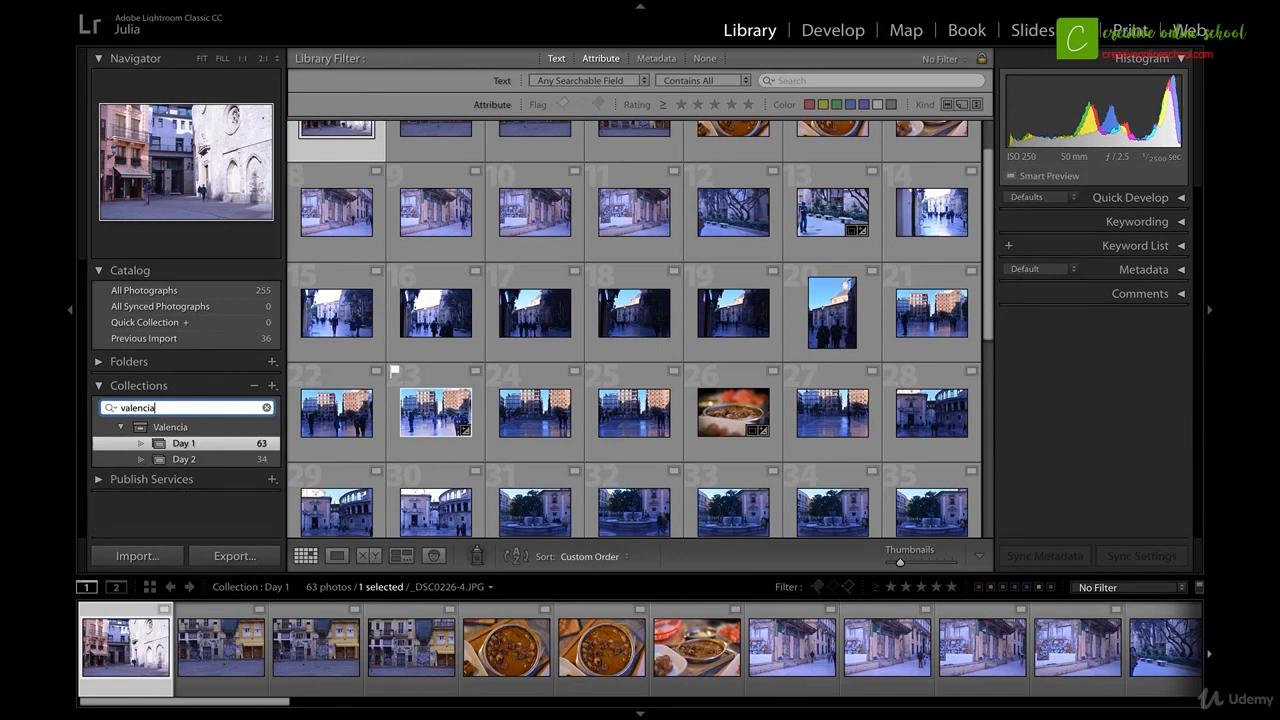
pyautogui.press('Return')
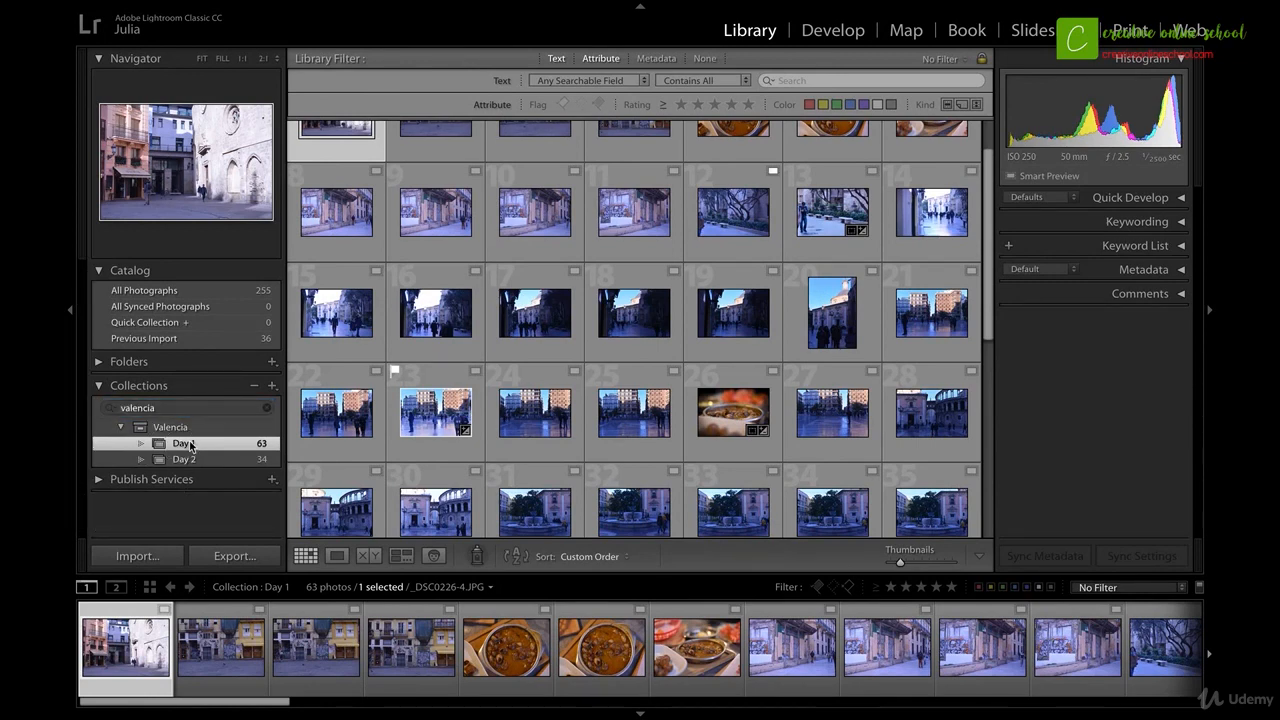
# Delete the Day 1 collection from the Valencia set
pyautogui.click(256, 385)
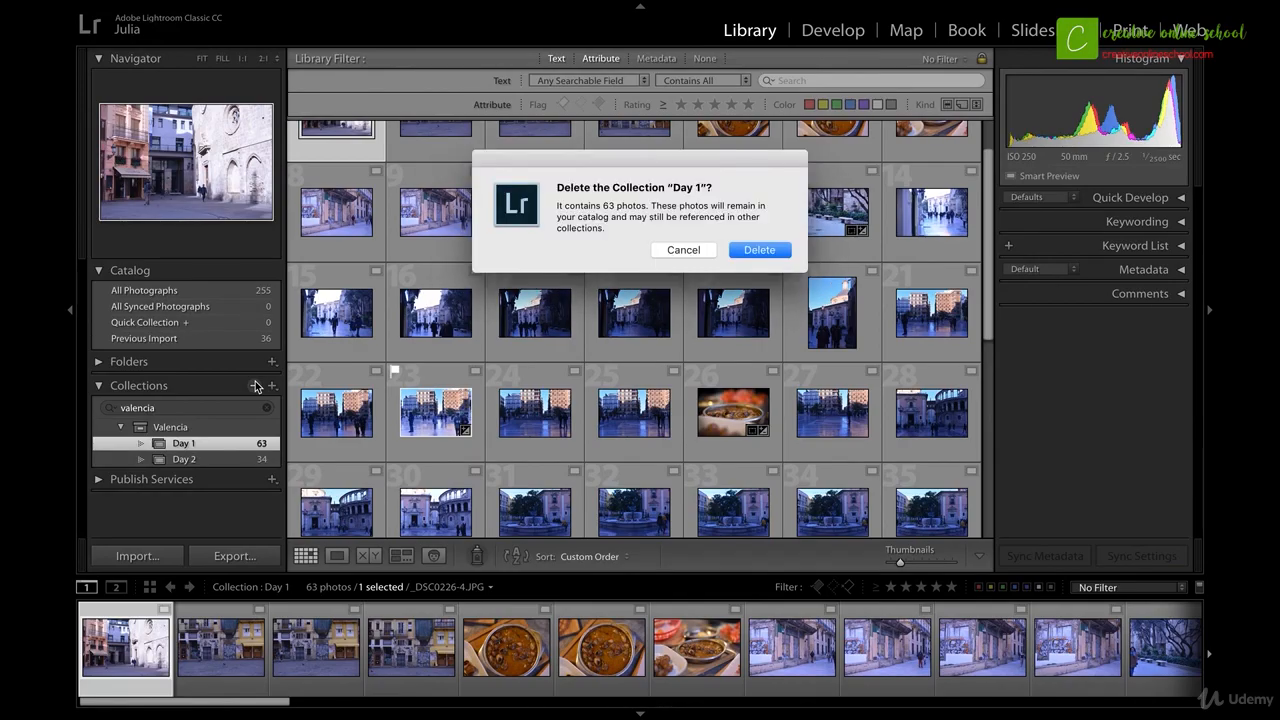
pyautogui.press('Return')
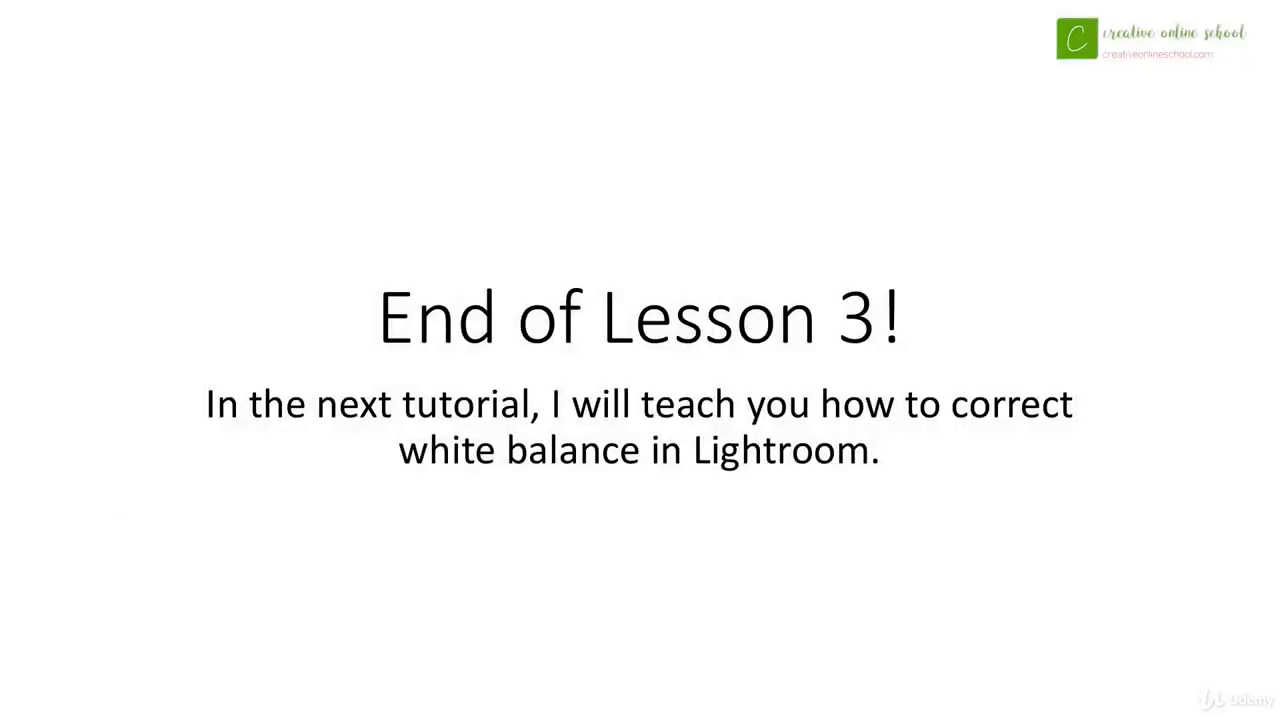